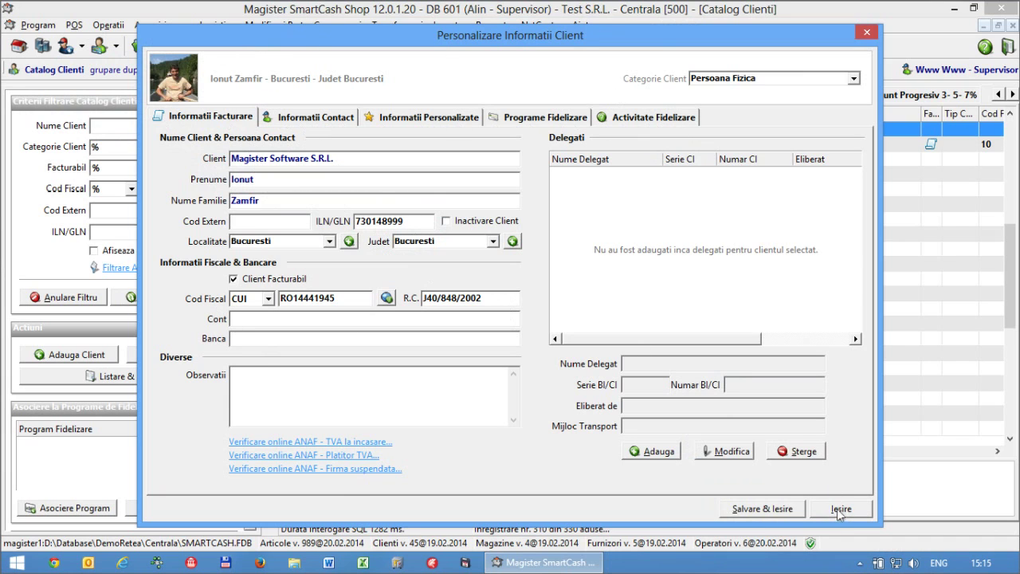
- Save and close the Magister Software S.R.L. record, autofit the Client column, and reopen the record
click(715, 509)
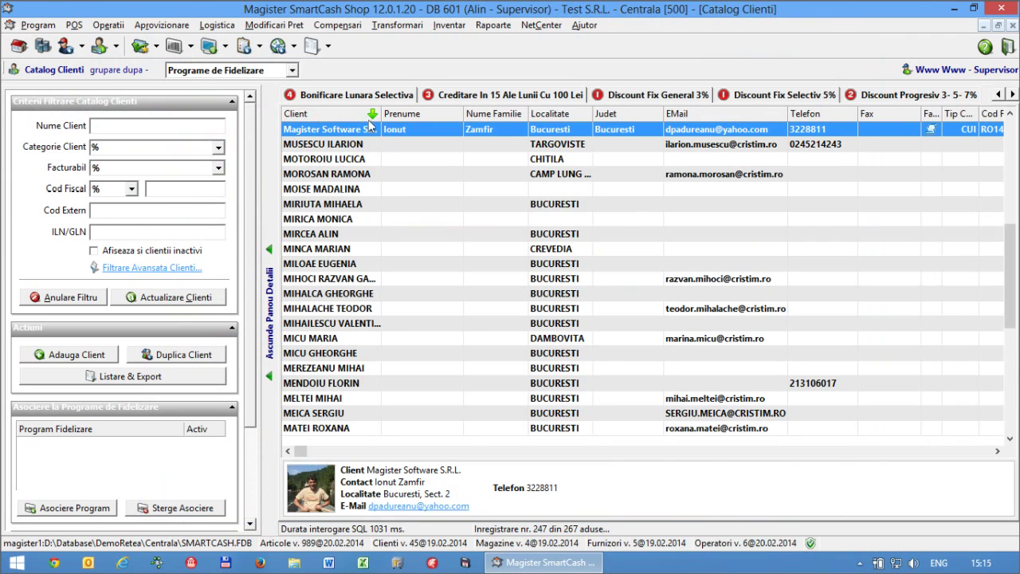
double_click(381, 114)
click(360, 160)
click(357, 130)
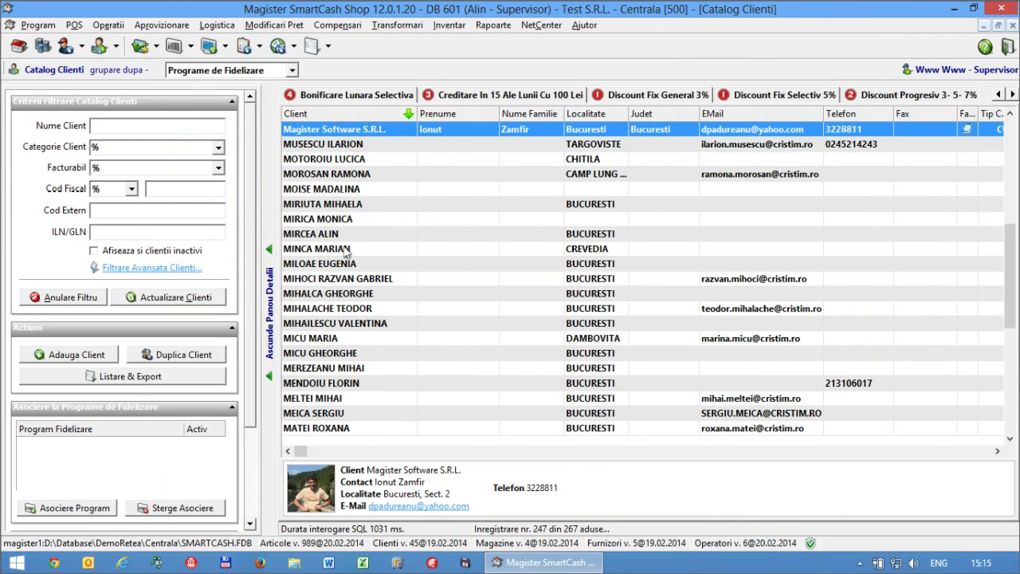
double_click(331, 130)
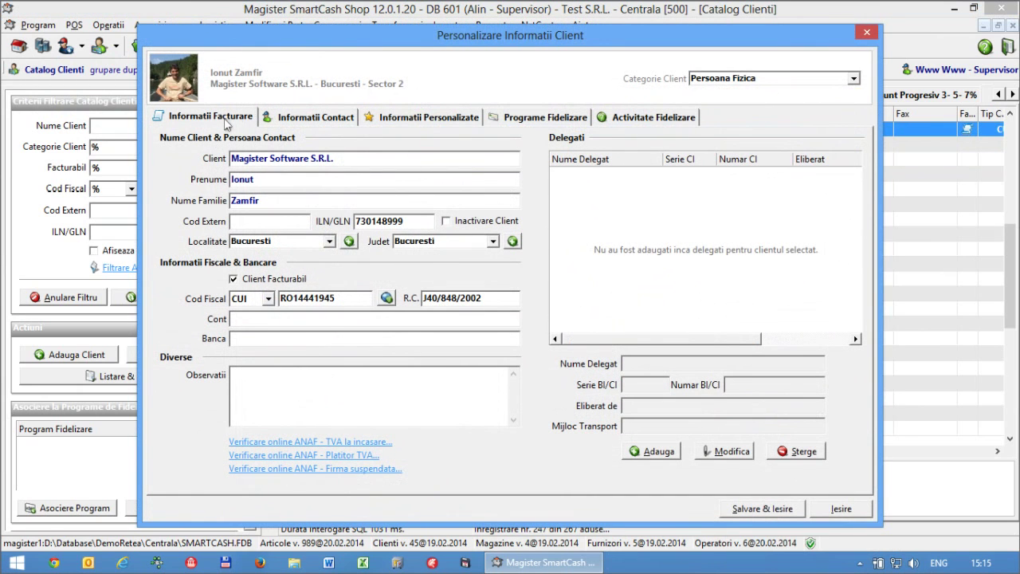
- Review the contact name, e-mail, phone and fax fields on the Informatii Contact tab
click(304, 120)
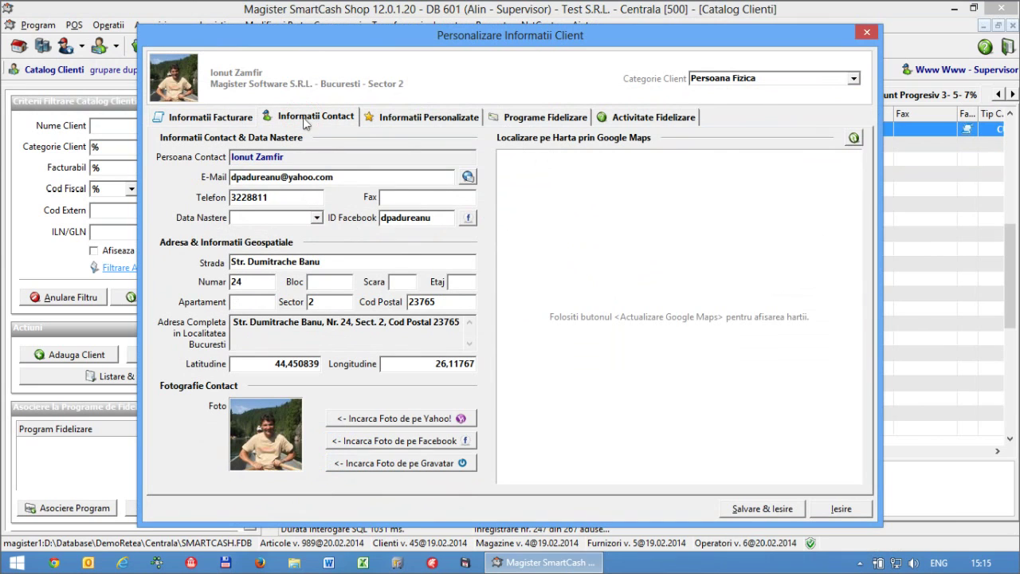
click(315, 156)
drag(341, 176, 223, 172)
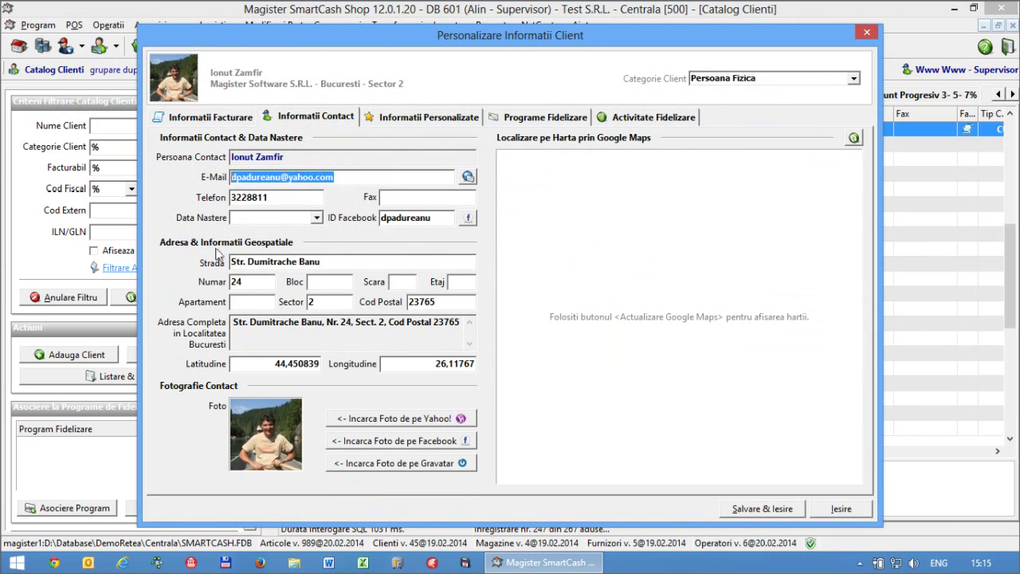
double_click(279, 198)
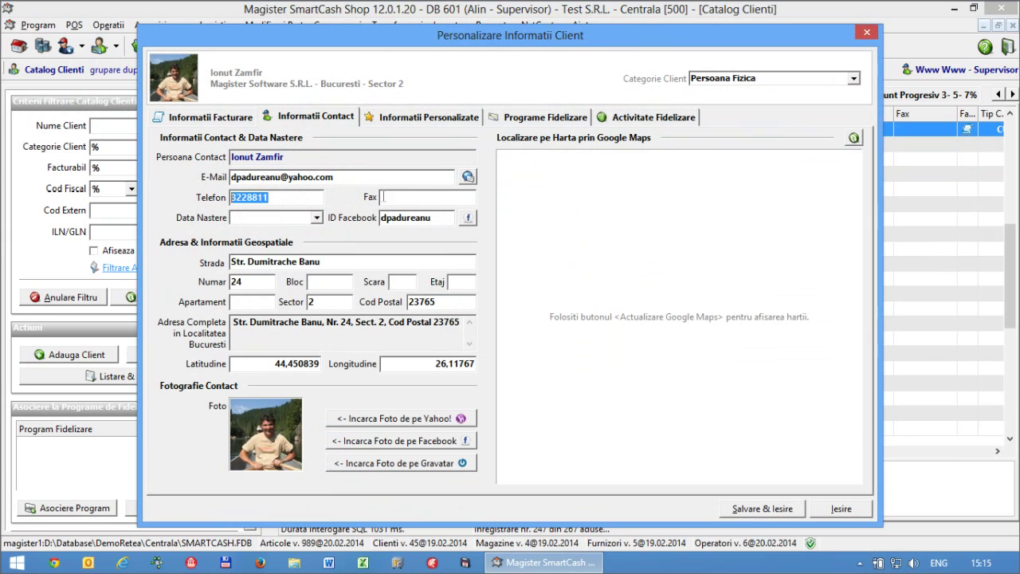
click(383, 197)
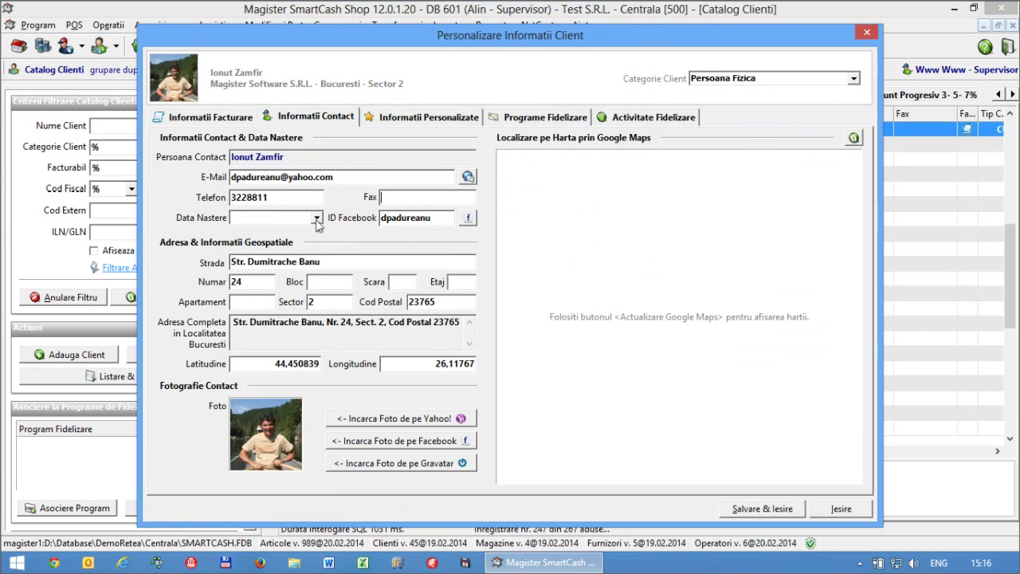
- Set the birth date to 21.05.2015 from the calendar, then select the Facebook ID
click(316, 218)
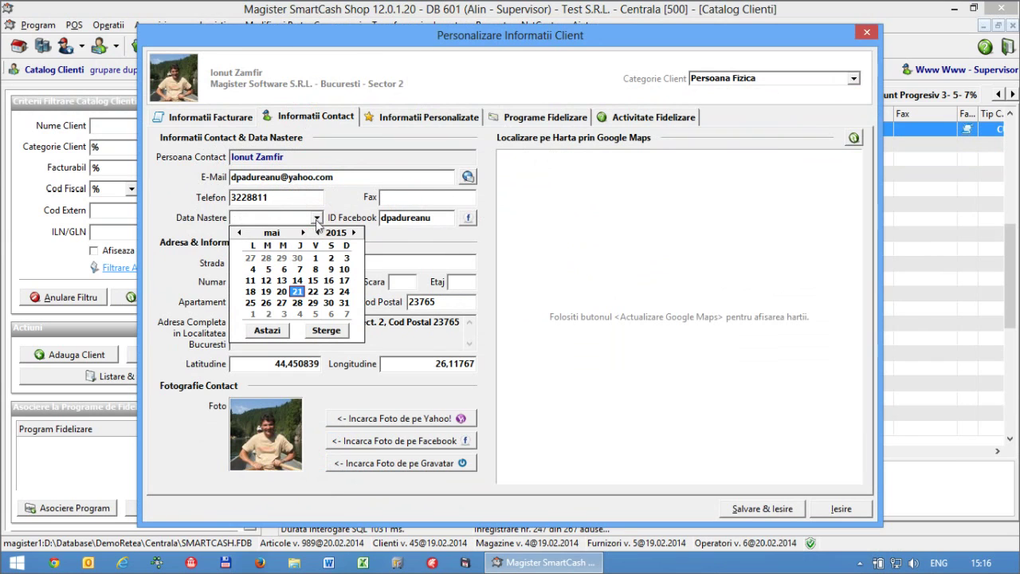
click(300, 292)
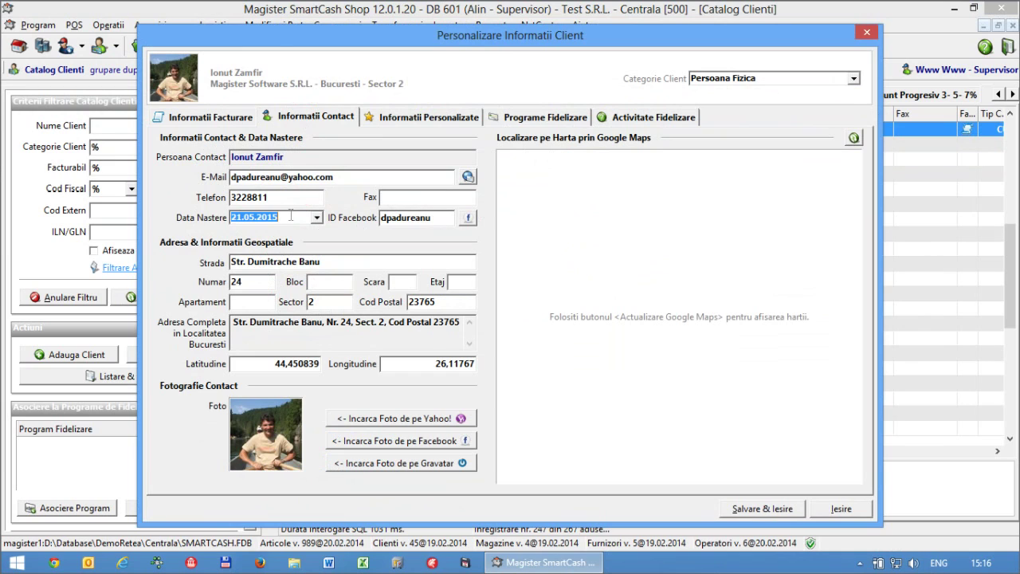
click(399, 222)
double_click(406, 217)
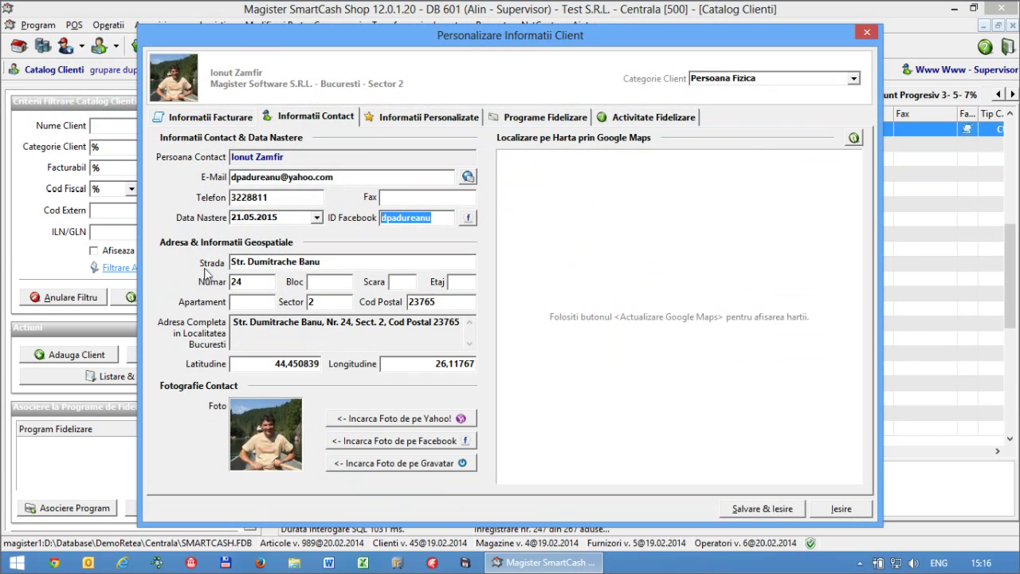
click(323, 330)
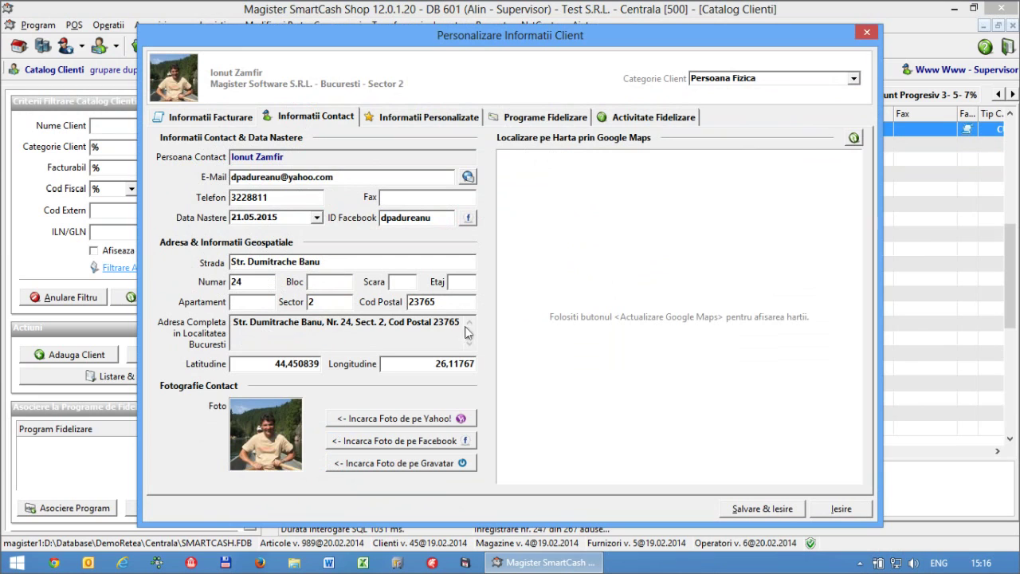
double_click(239, 322)
click(235, 322)
drag(236, 322, 460, 328)
click(313, 337)
drag(335, 263, 197, 265)
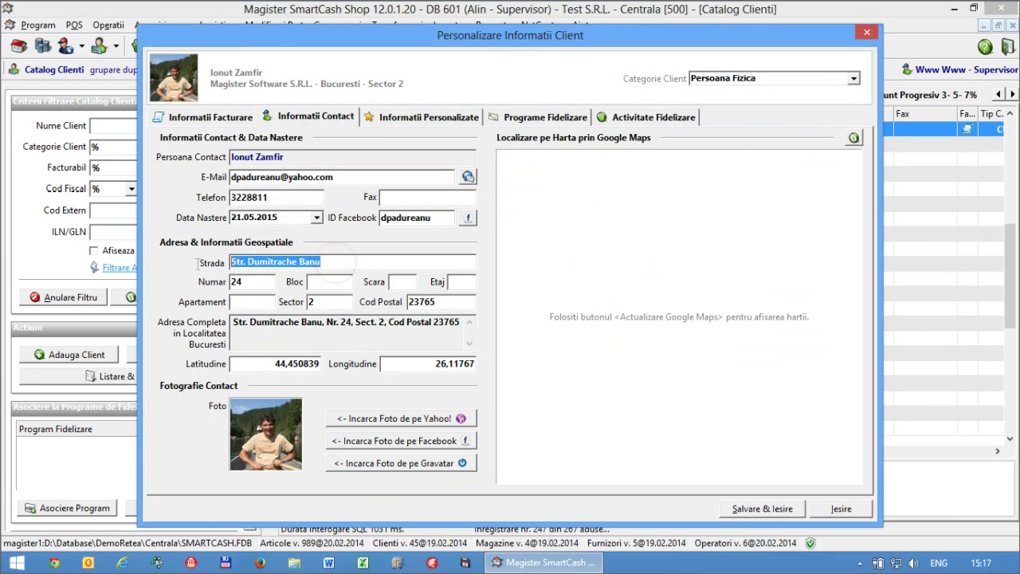
drag(263, 283, 222, 302)
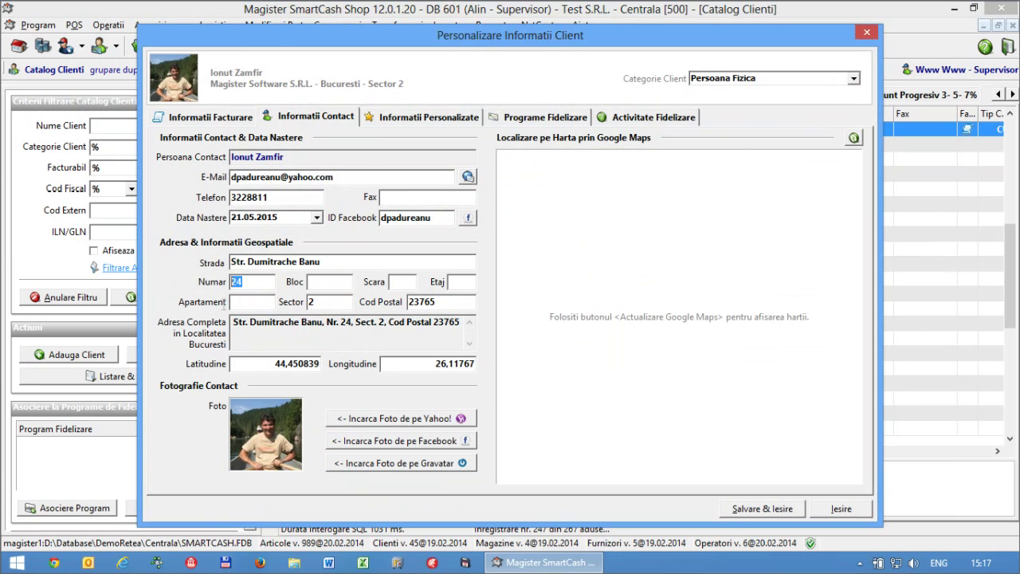
click(458, 282)
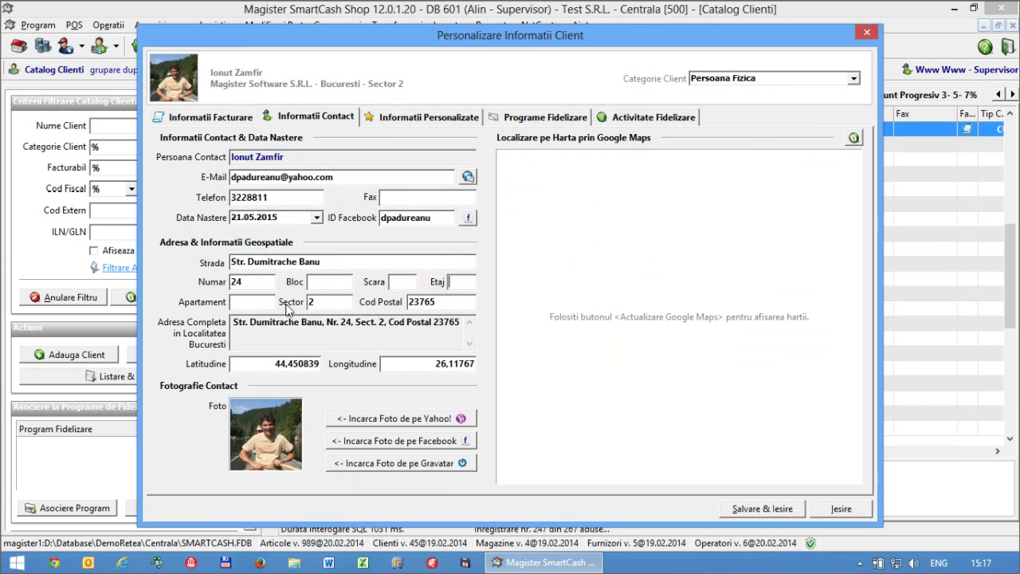
click(437, 304)
click(199, 118)
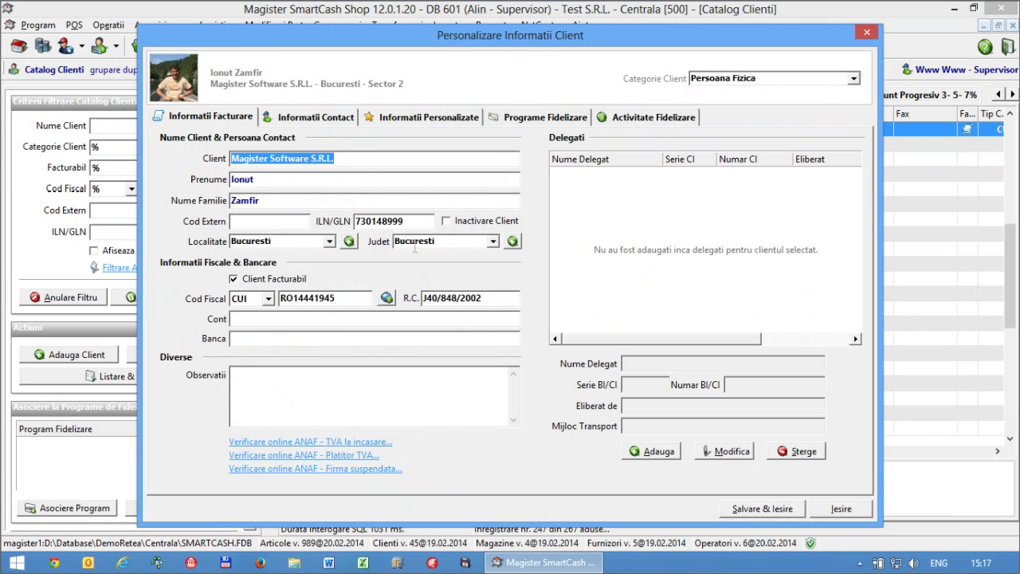
- Refresh the company's data online from its Cod Fiscal and accept the retrieved details
click(387, 298)
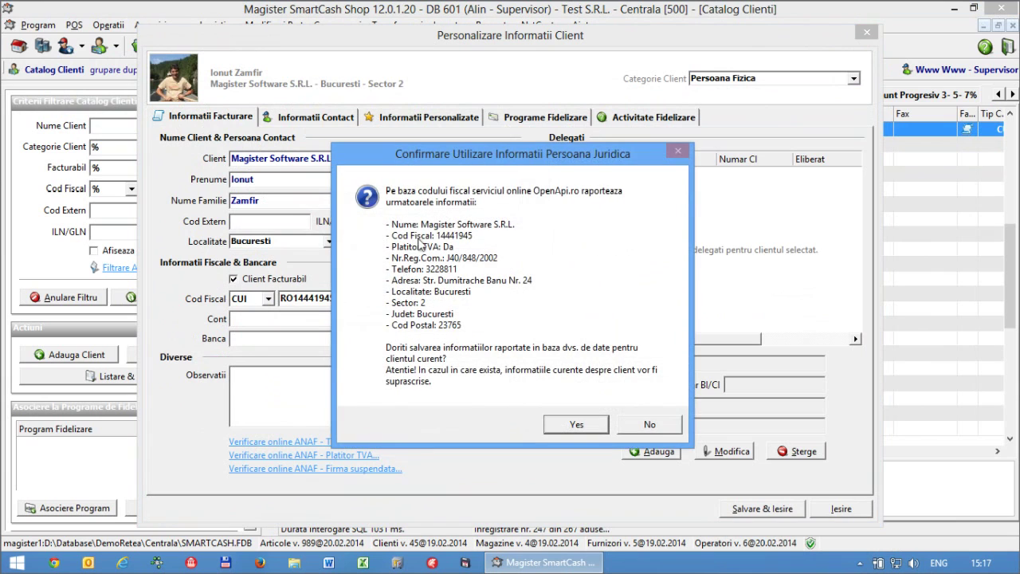
click(590, 425)
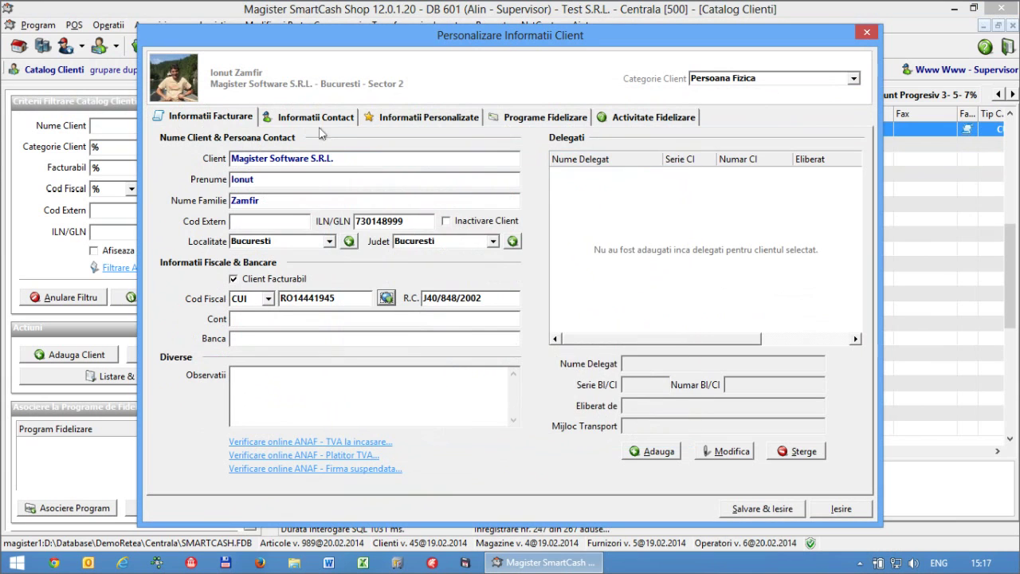
click(317, 119)
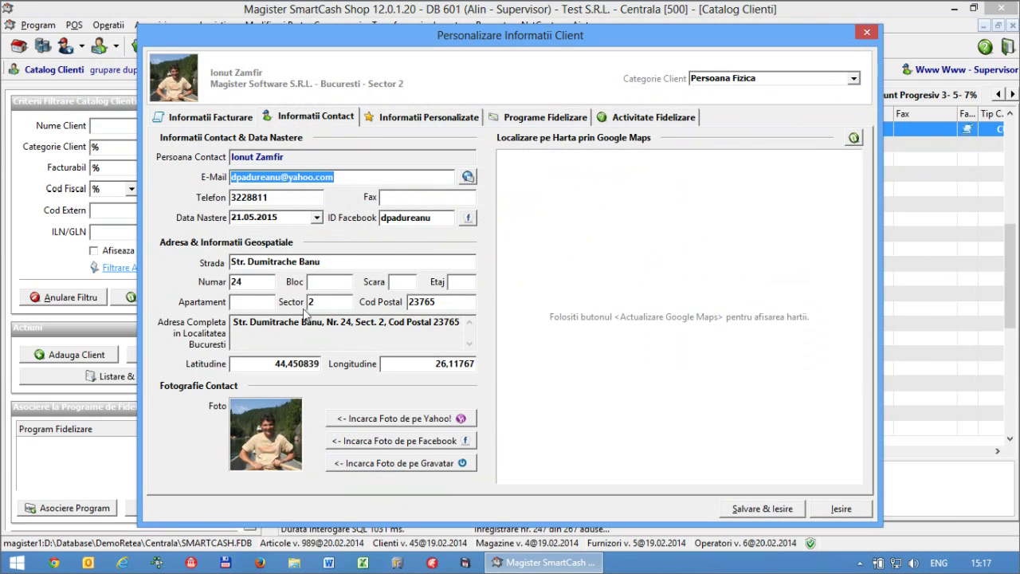
- Delete the Latitudine and Longitudine values from the contact details
click(324, 261)
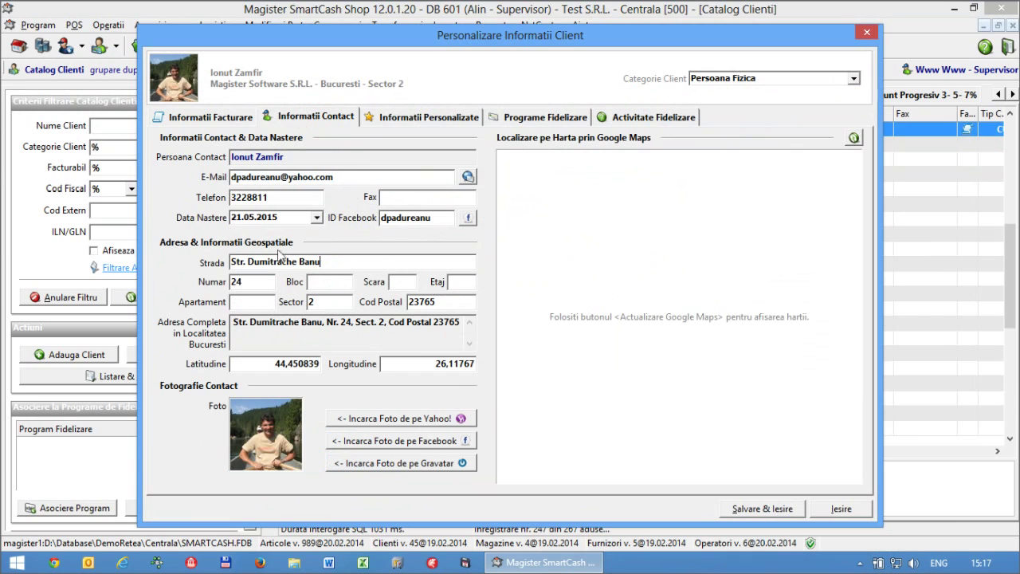
drag(450, 326, 233, 322)
click(352, 335)
drag(332, 367, 198, 364)
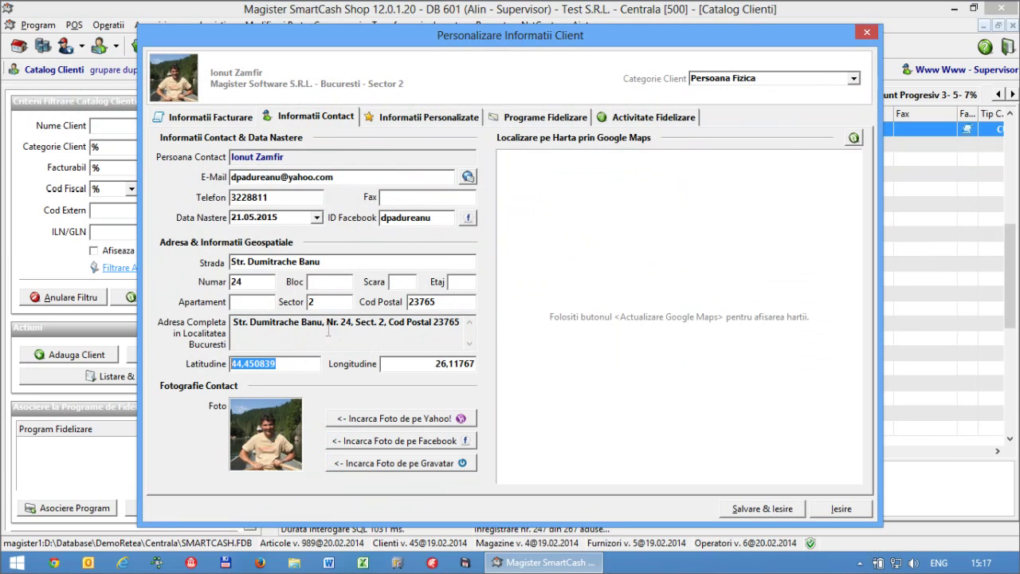
key(Delete)
drag(446, 364, 386, 365)
key(Delete)
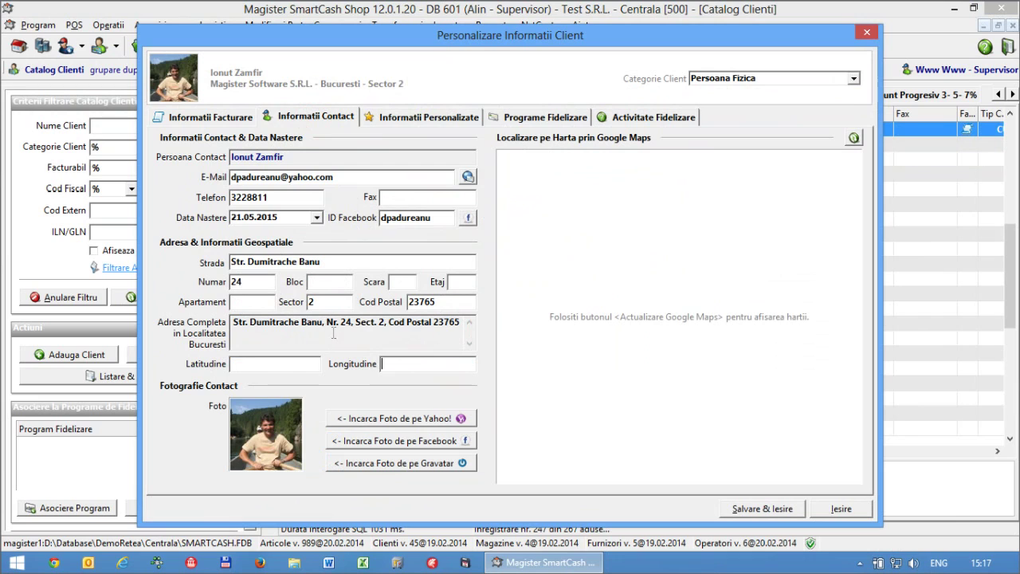
- Remove the contact photo and check the empty latitude, longitude and street fields
right_click(273, 439)
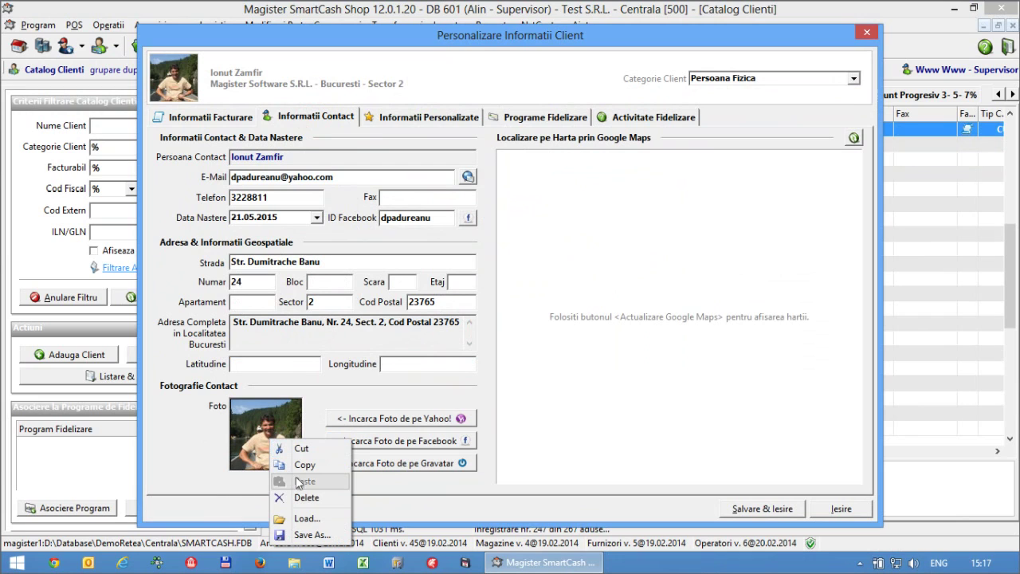
click(303, 498)
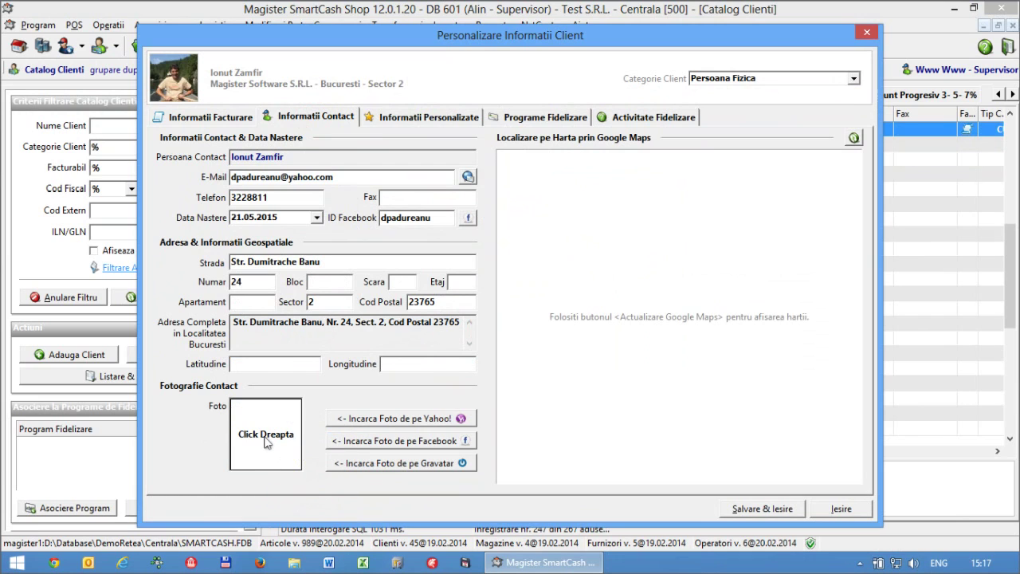
click(264, 363)
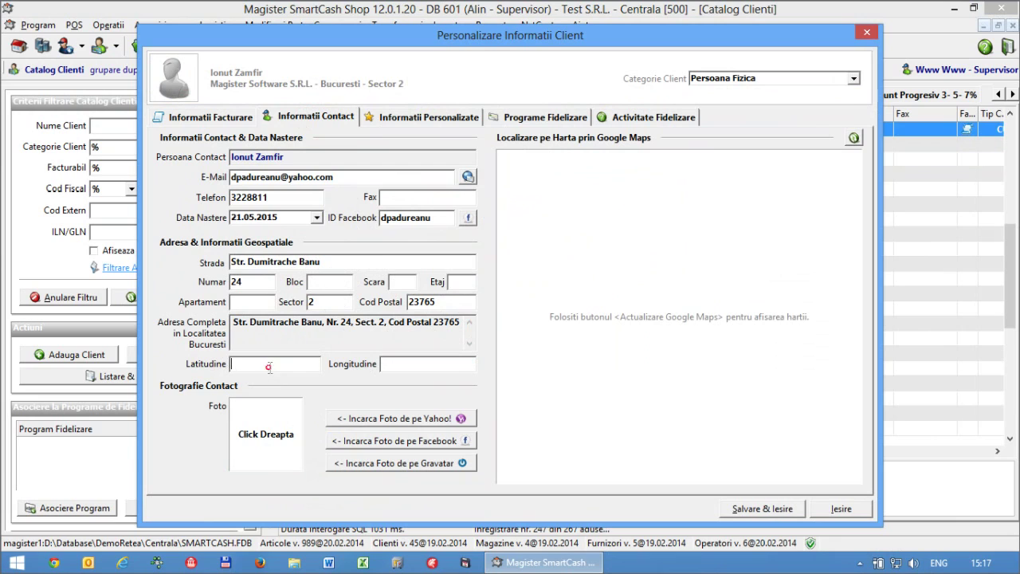
click(420, 365)
drag(351, 266, 229, 263)
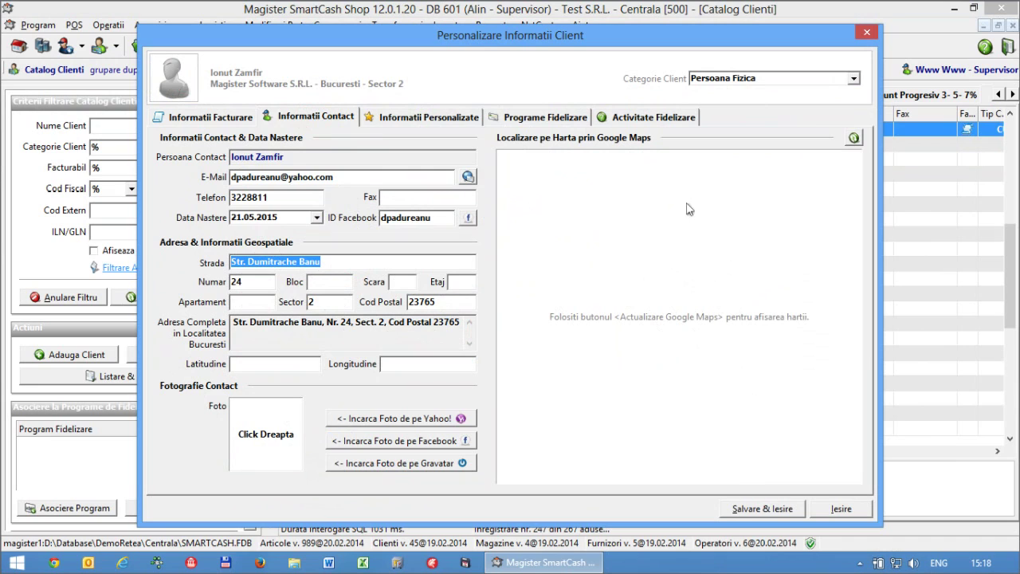
- Geolocate the address with Actualizare Google Maps and save coordinates 44,4267674 and 26,1025384
click(854, 138)
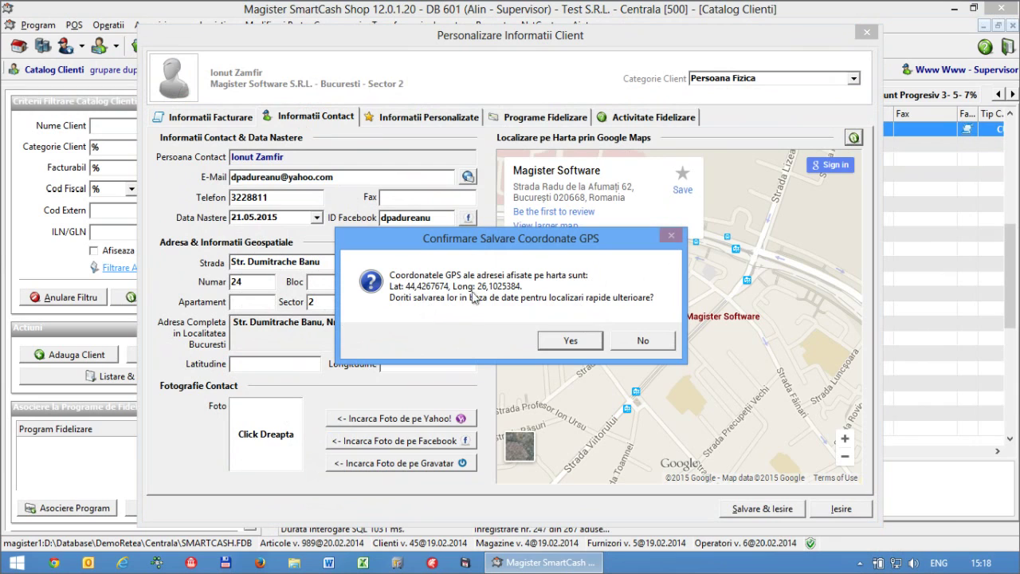
click(568, 341)
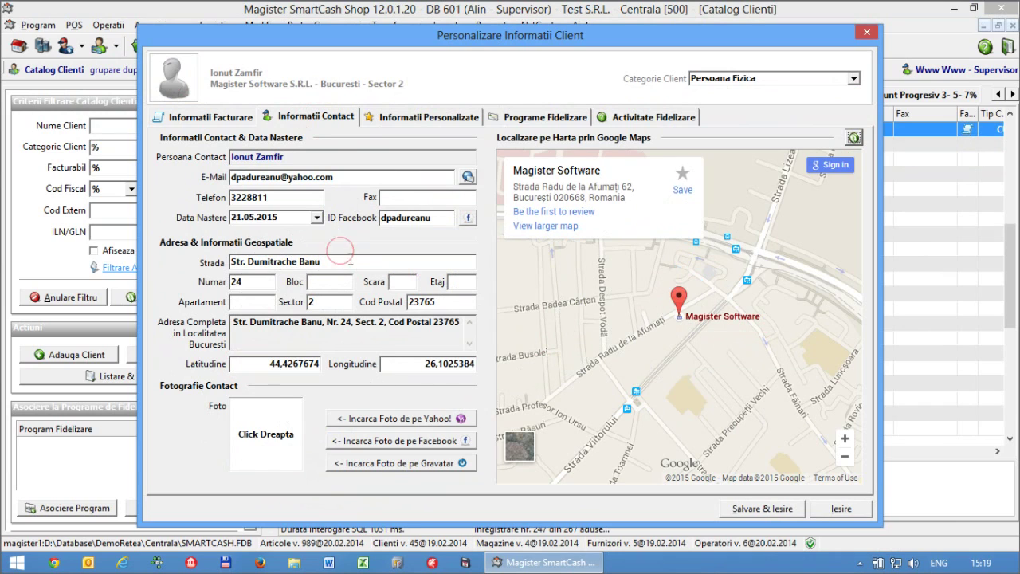
drag(246, 263, 349, 267)
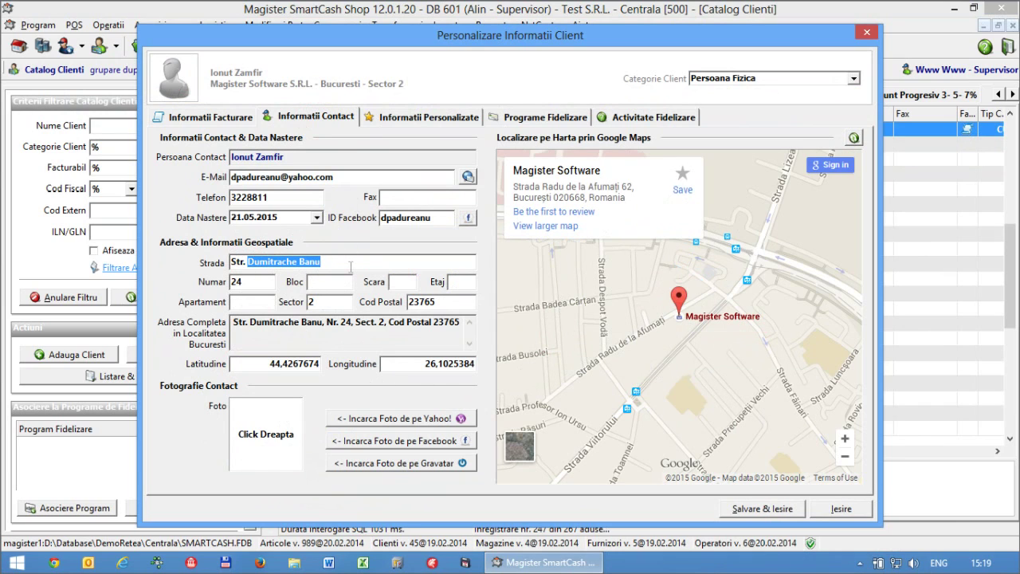
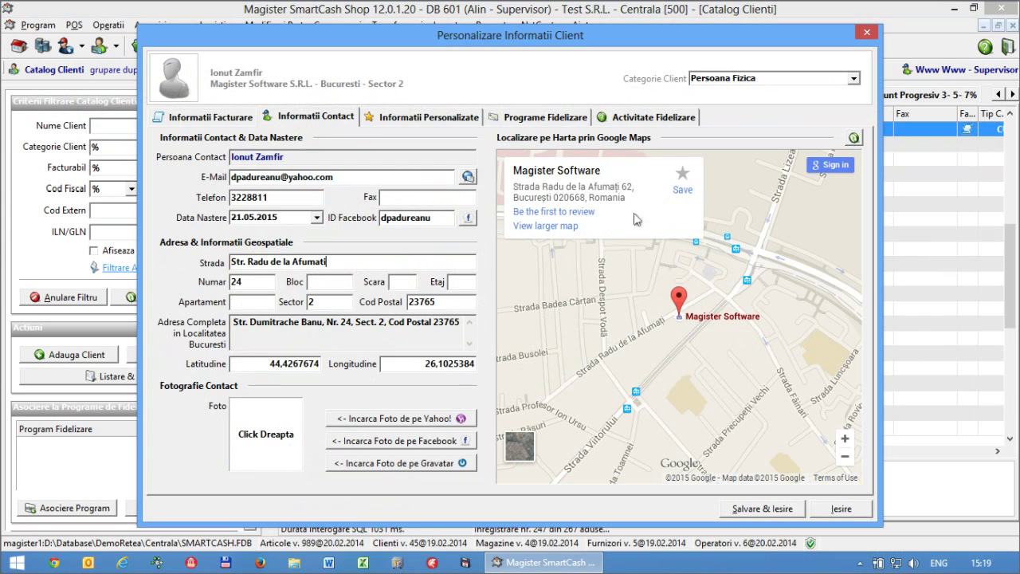
click(329, 285)
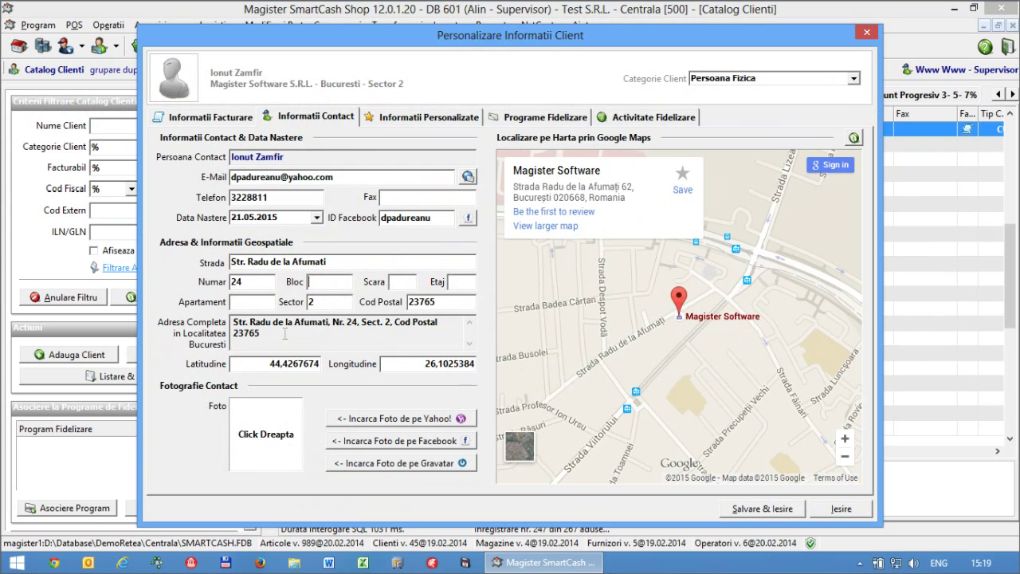
click(854, 137)
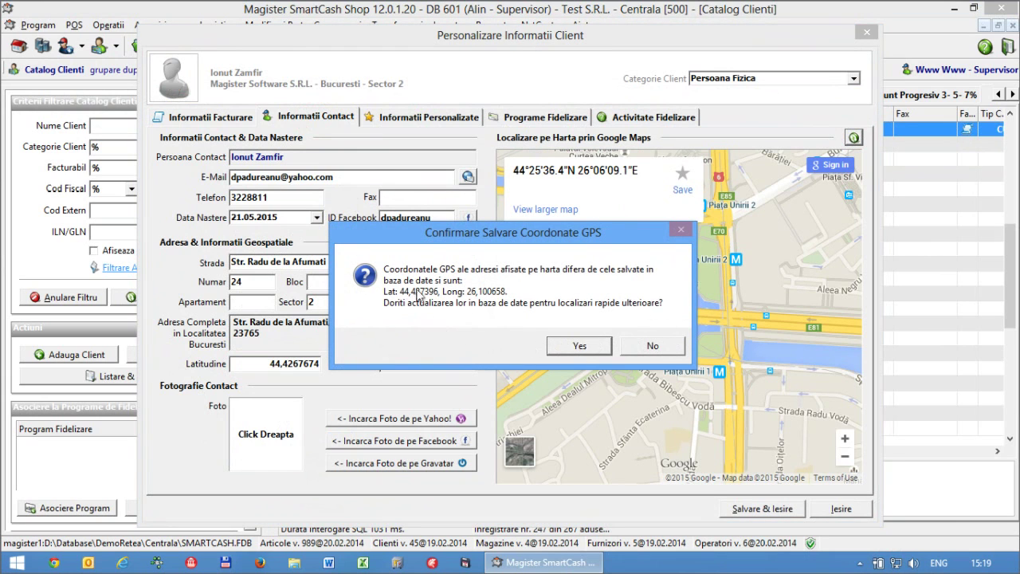
click(586, 347)
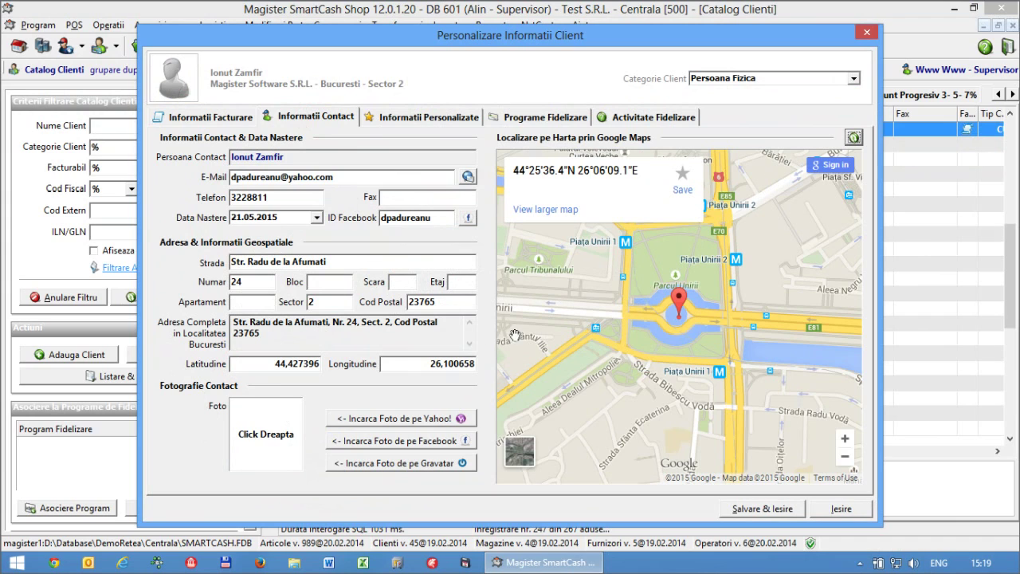
- Change the street number to 62 and delete the postal code, refreshing the map
click(269, 283)
drag(263, 283, 205, 284)
click(442, 300)
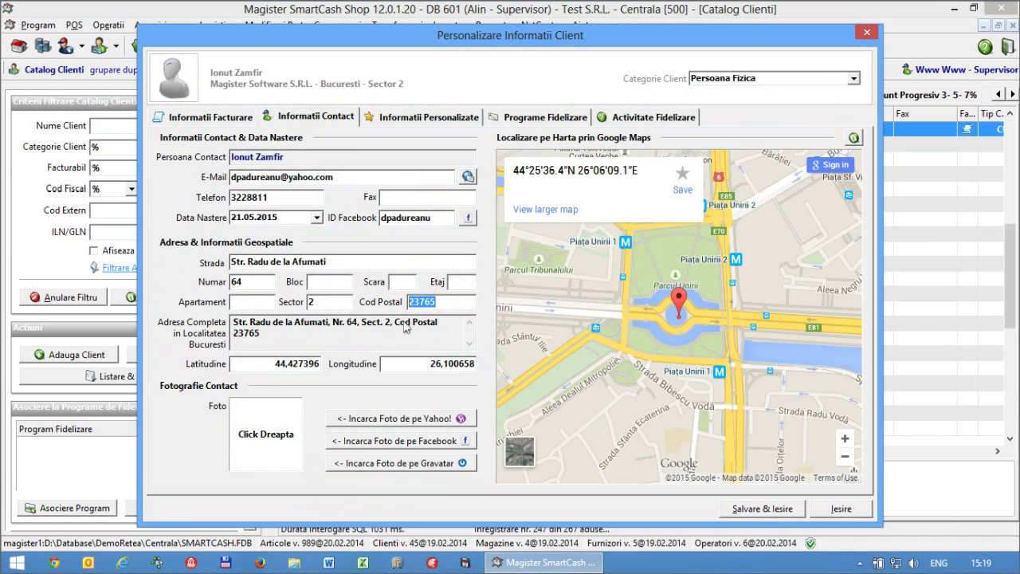
key(BackSpace)
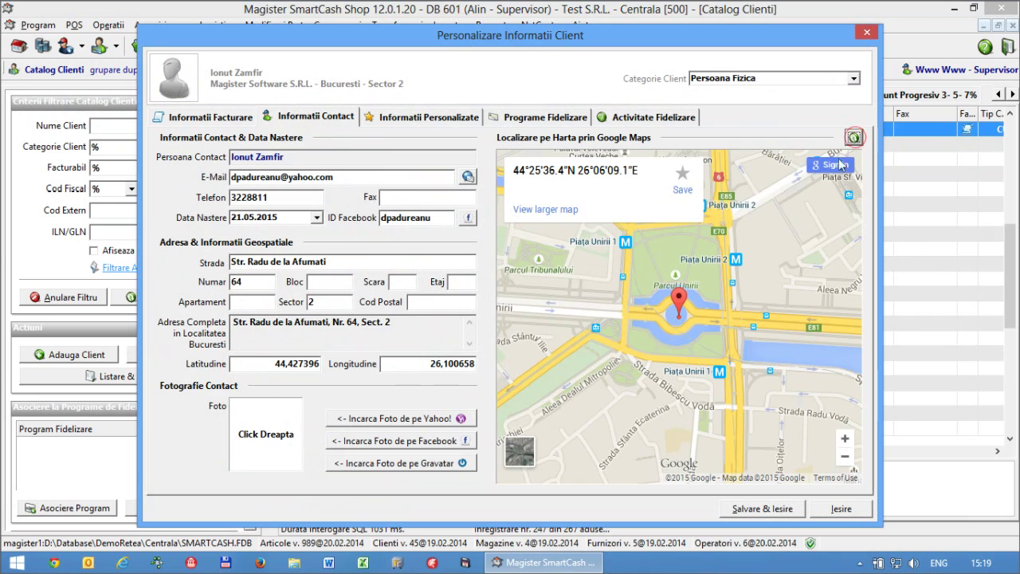
click(854, 138)
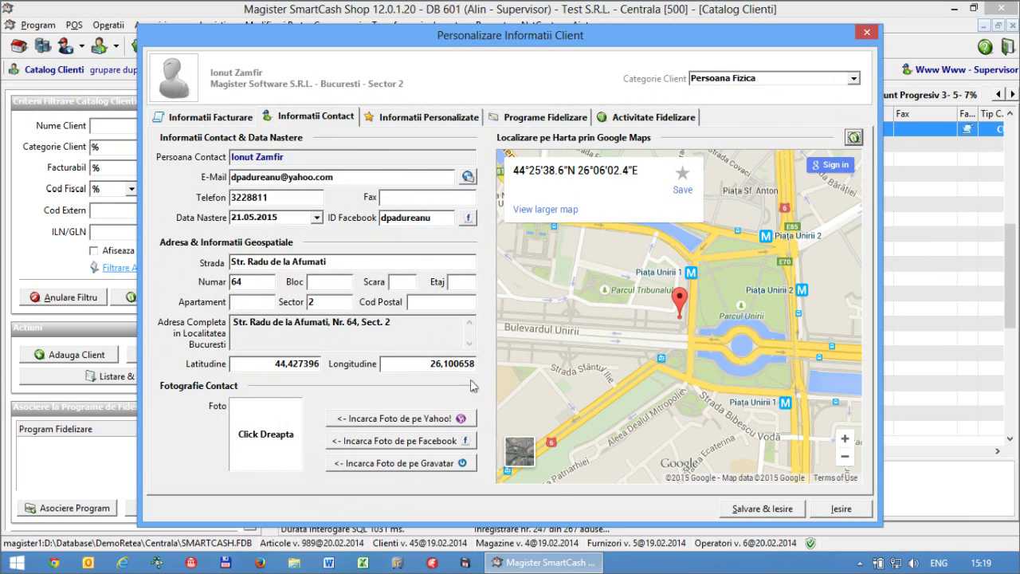
double_click(318, 301)
click(244, 284)
- Clear the old coordinates and regeolocate, saving latitude 44,450839 and longitude 26,11767
click(295, 364)
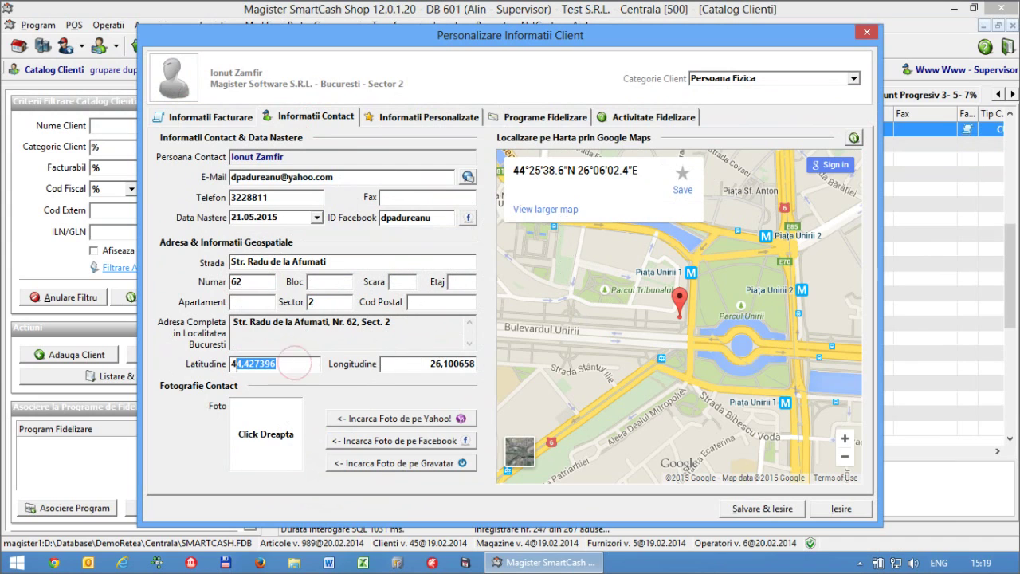
click(290, 364)
double_click(290, 364)
key(Delete)
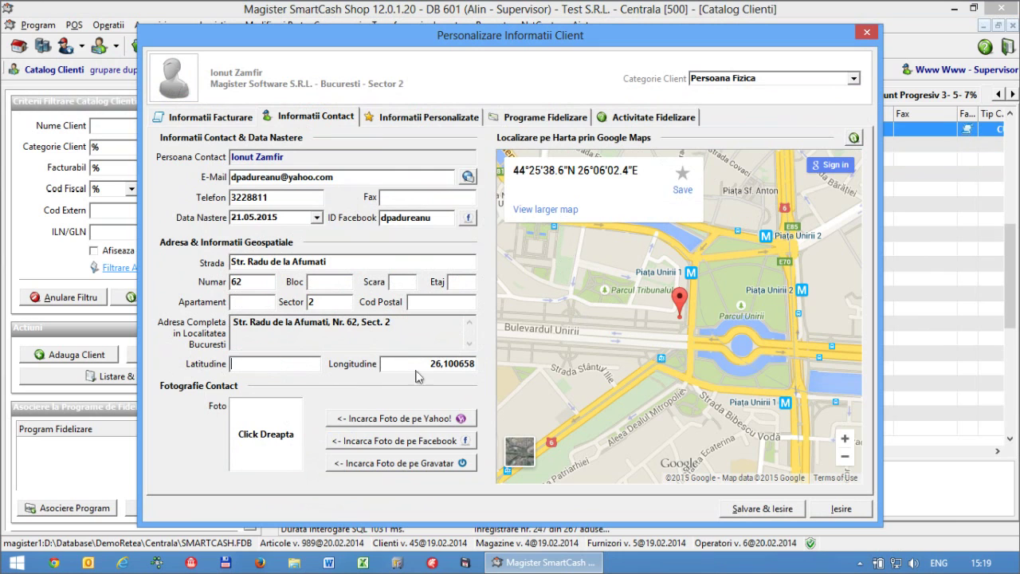
click(431, 364)
double_click(430, 363)
key(Delete)
click(854, 137)
click(570, 341)
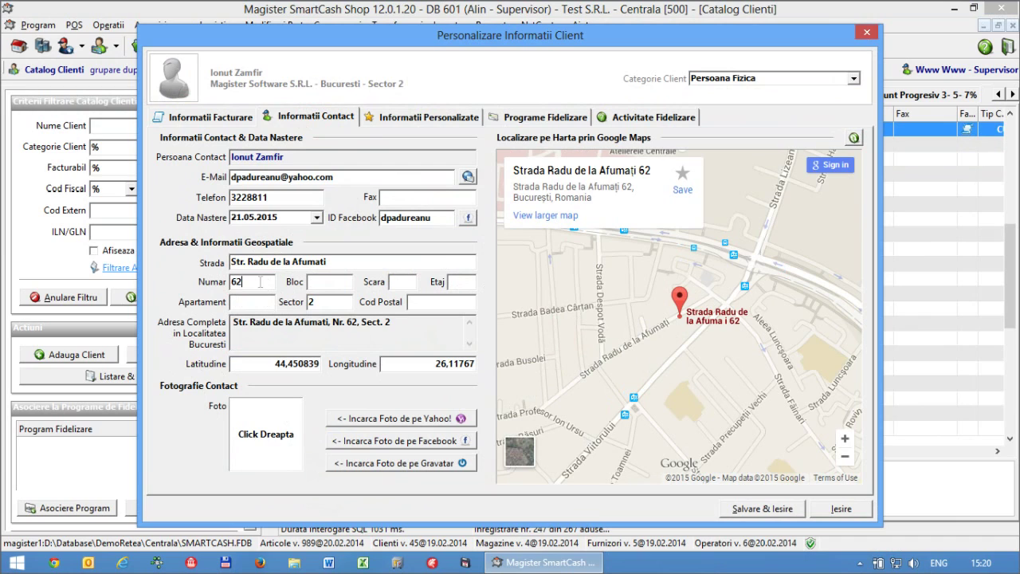
- Refresh the map for street number 62, then select the current e-mail address
drag(264, 283, 233, 284)
key(End)
click(854, 137)
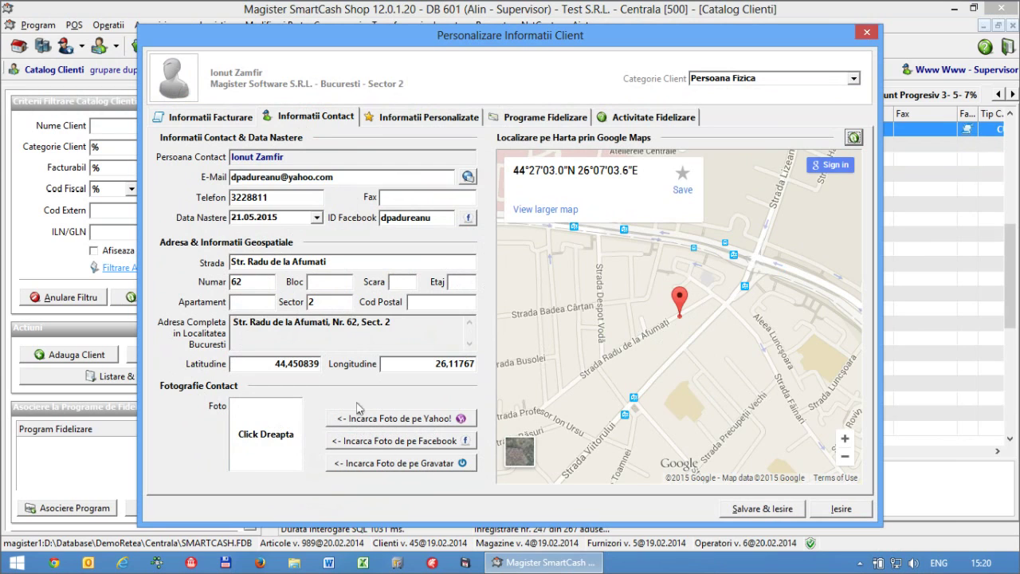
double_click(341, 177)
- Load the contact photo from Yahoo for the client's current e-mail address
click(311, 177)
drag(359, 177, 217, 177)
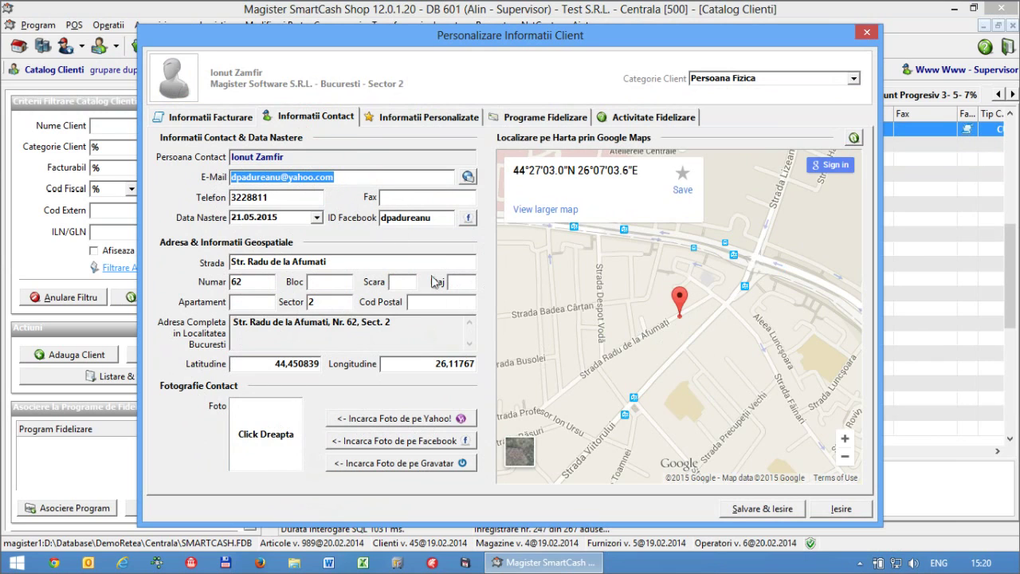
click(441, 419)
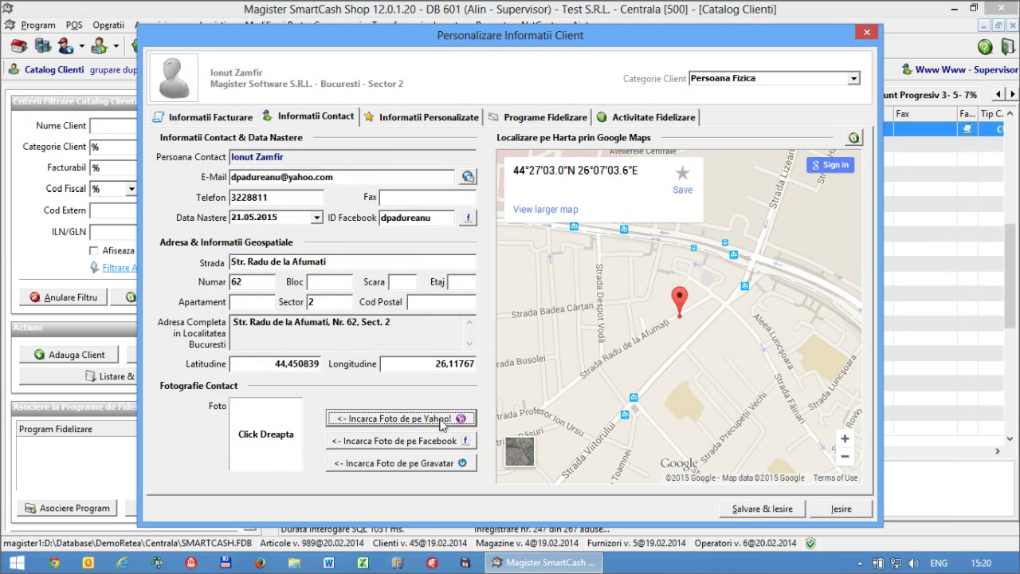
drag(344, 177, 231, 177)
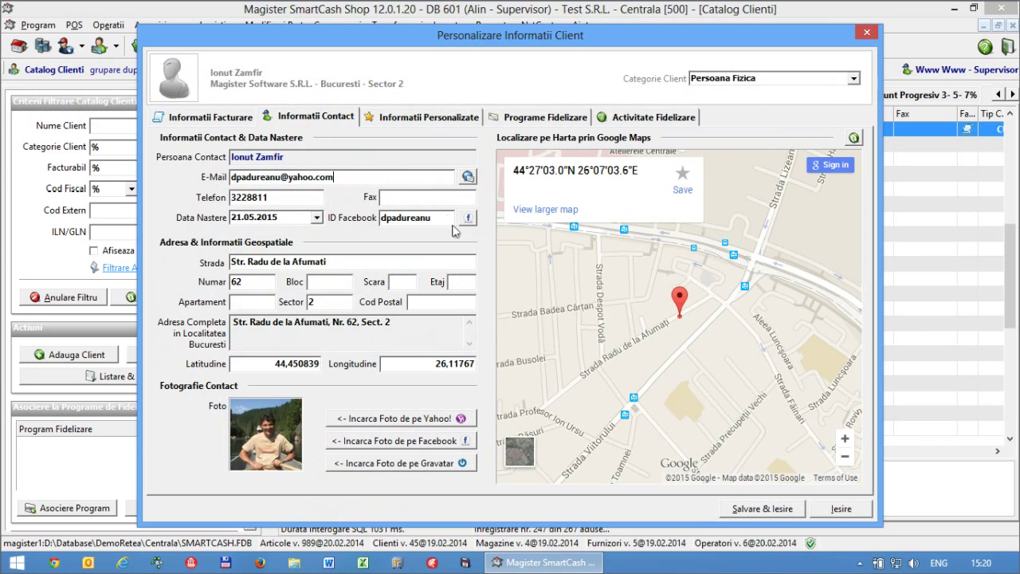
double_click(421, 217)
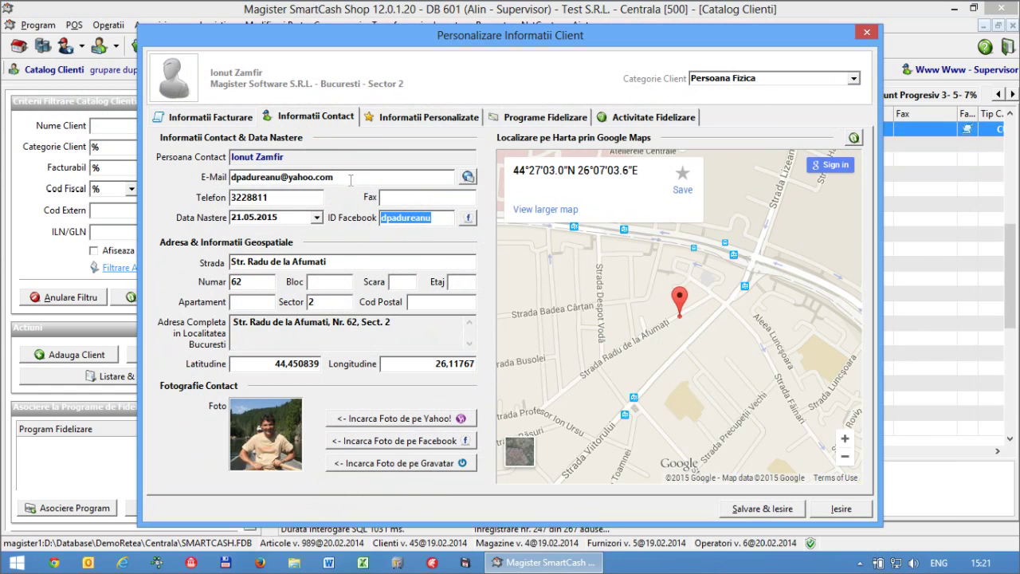
drag(349, 177, 192, 174)
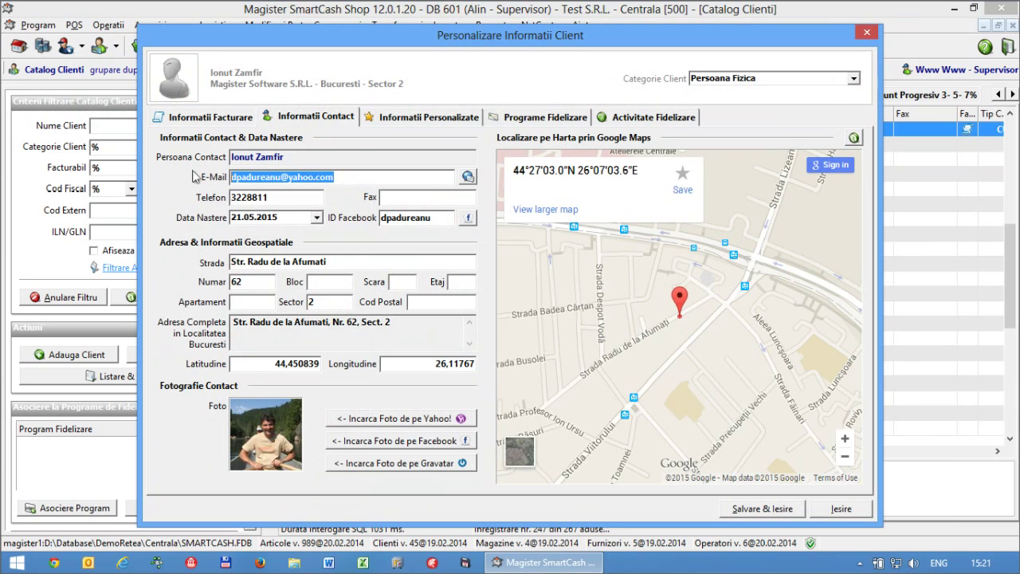
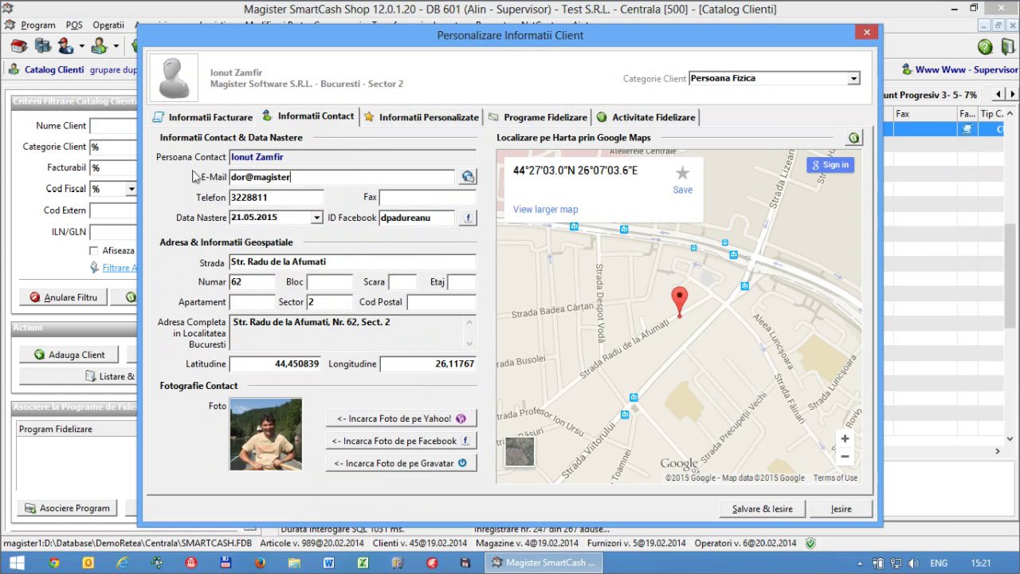
double_click(314, 180)
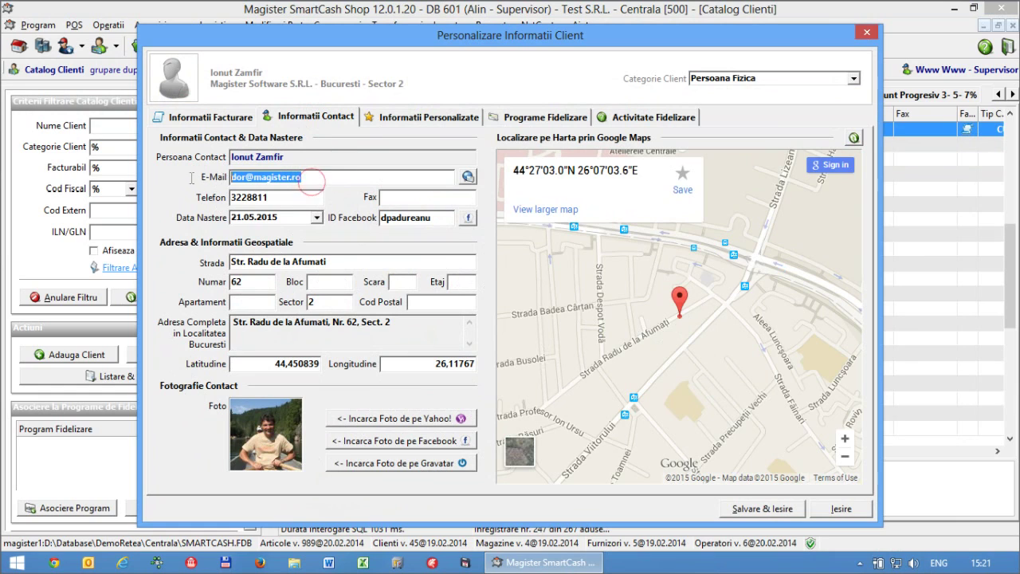
click(410, 468)
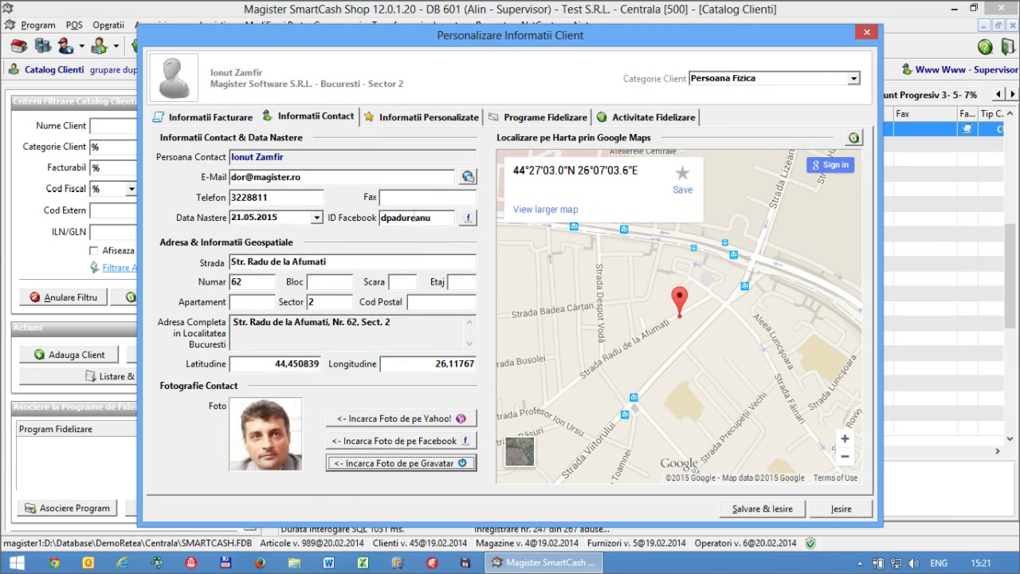
click(432, 217)
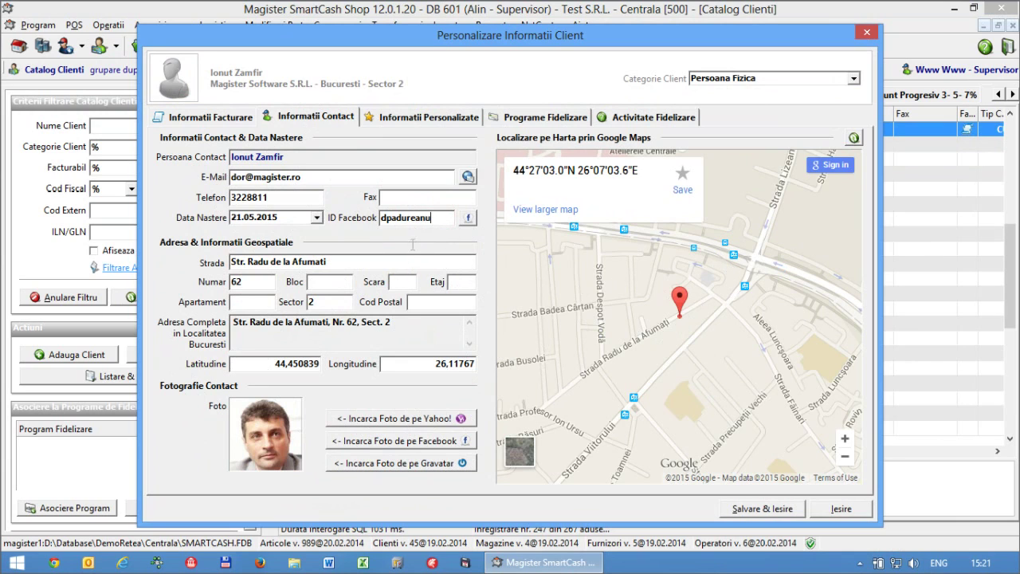
drag(440, 213, 374, 220)
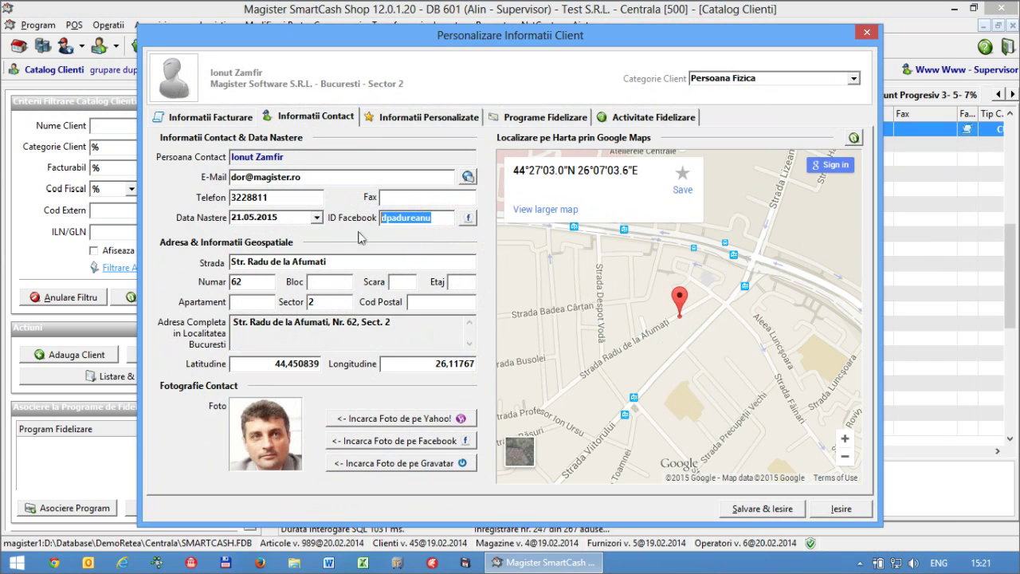
click(470, 222)
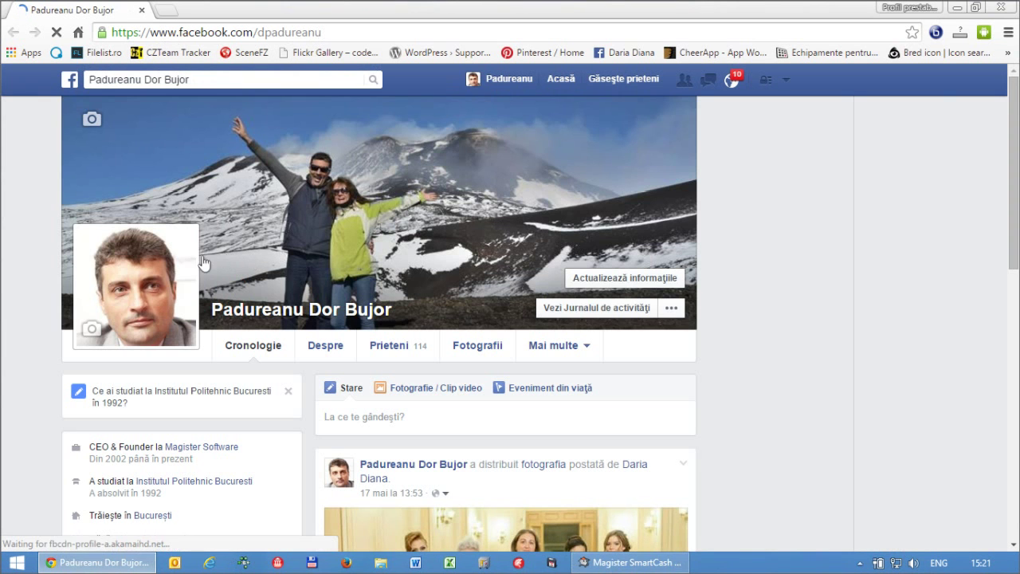
click(1001, 8)
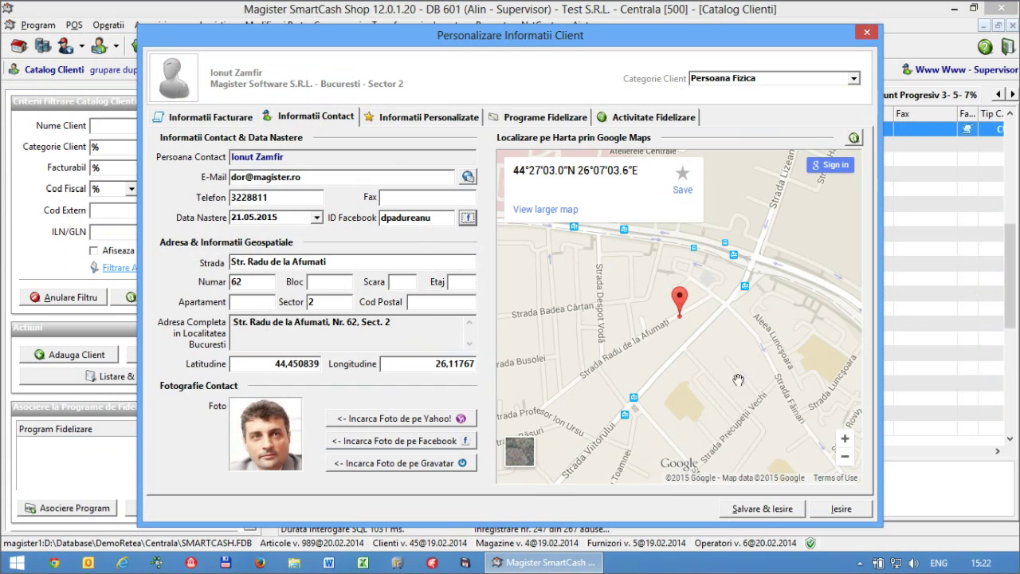
click(539, 211)
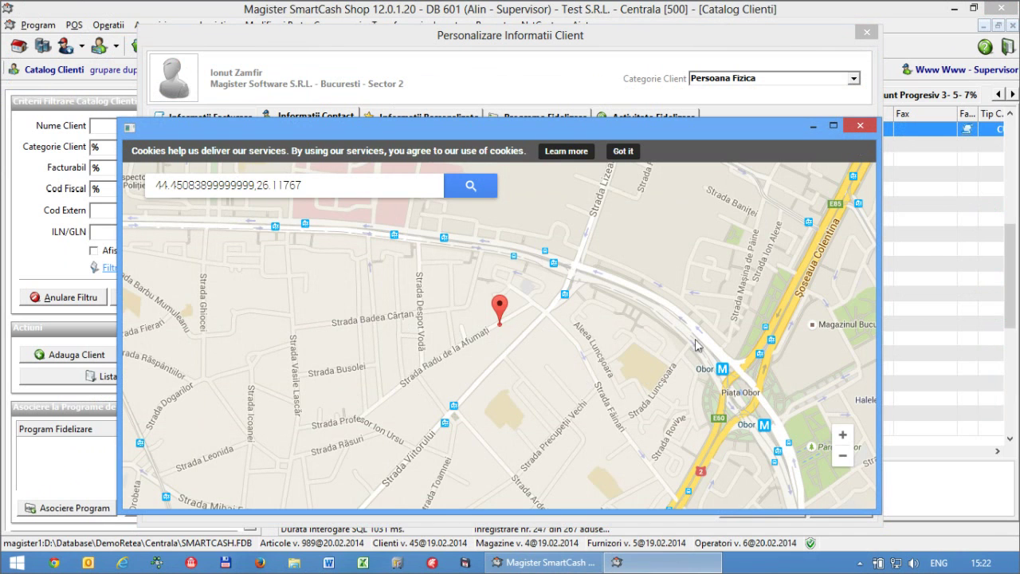
click(862, 127)
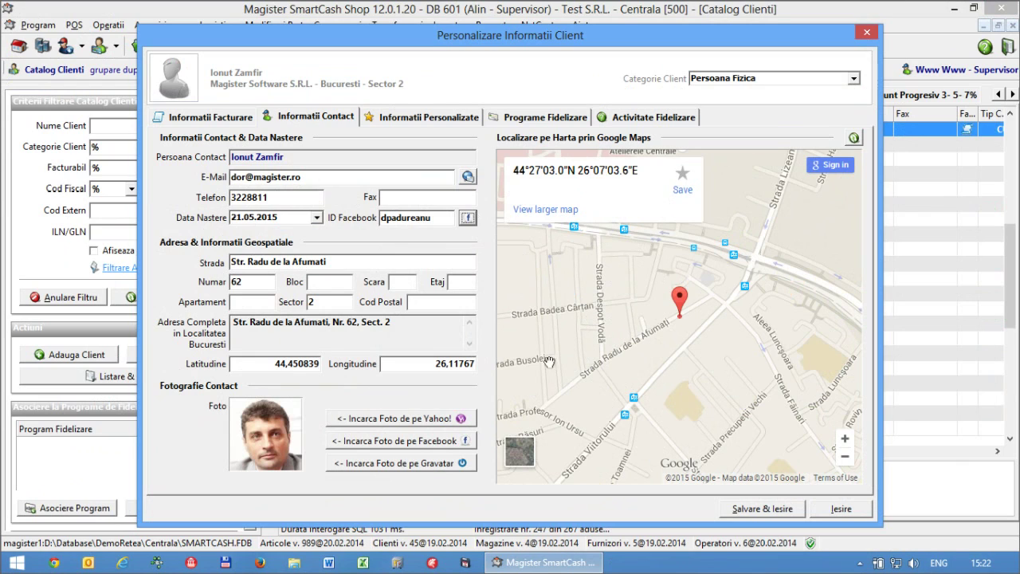
- Enter Rex as the pet name in the Informatii Personalizate fields
click(401, 126)
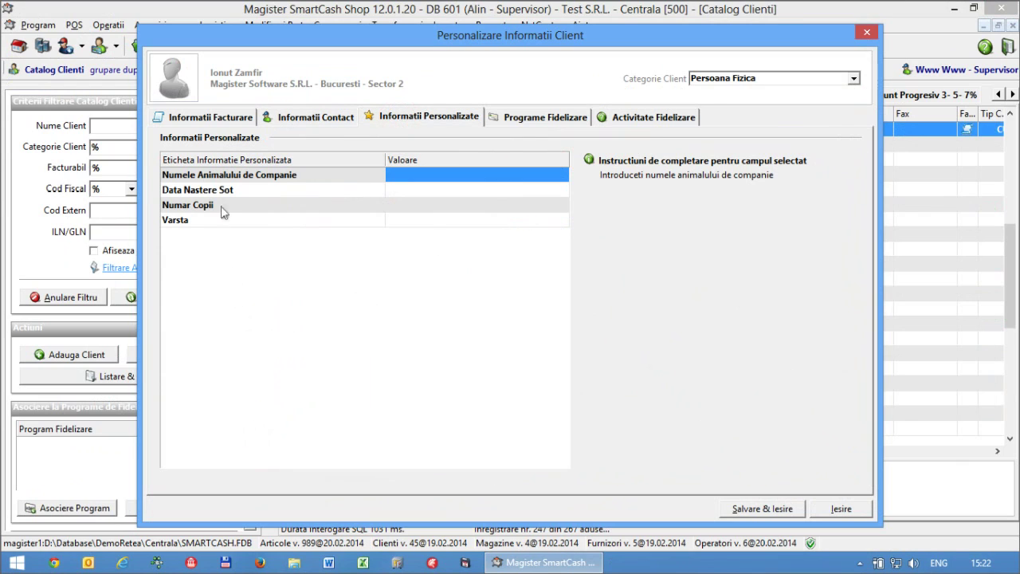
click(202, 190)
click(209, 180)
click(442, 191)
click(433, 205)
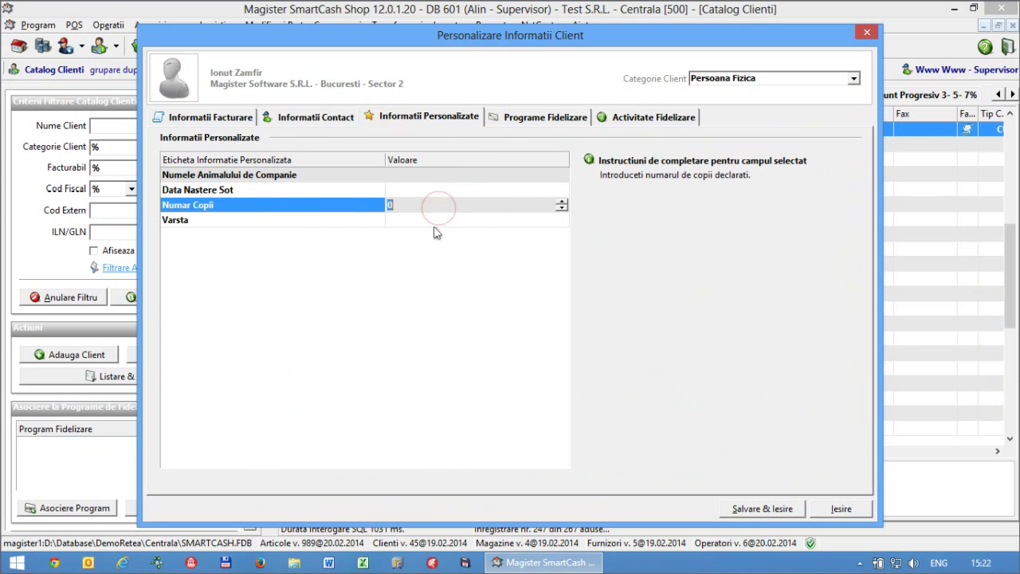
click(434, 221)
click(213, 207)
click(211, 192)
click(206, 177)
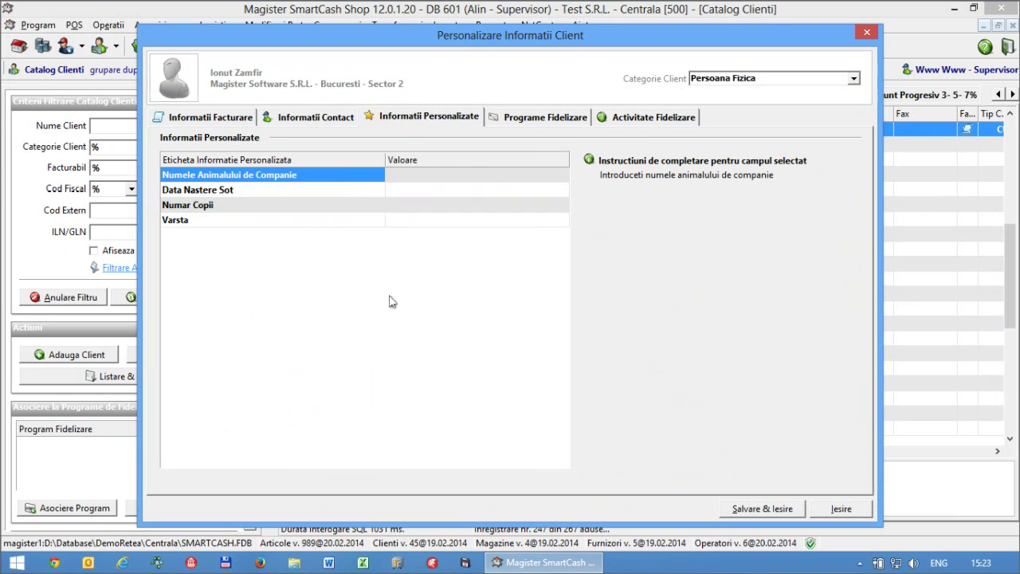
text(x)
key(Tab)
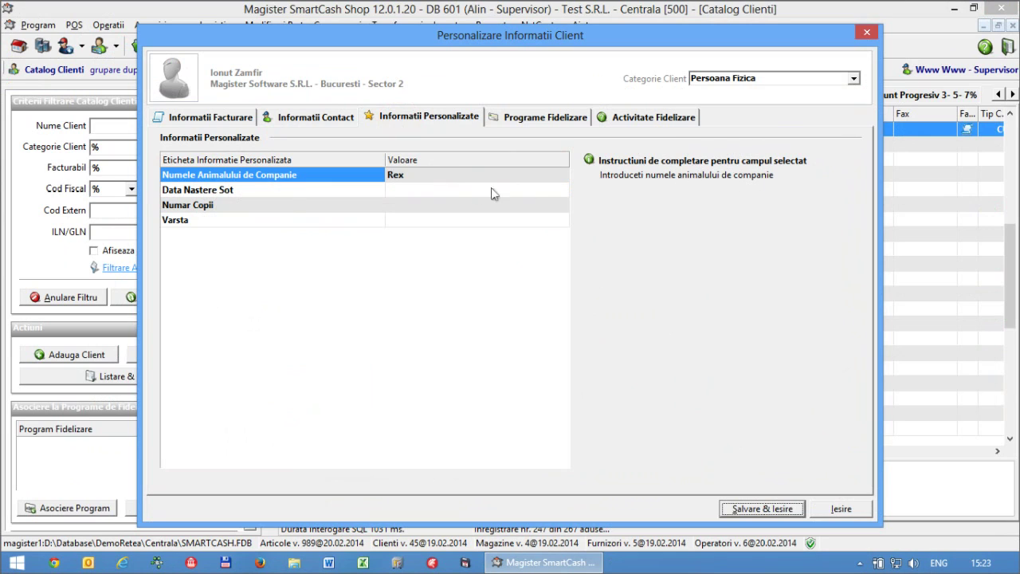
- Set the spouse's birth date to 07.05.2007, Numar Copii to 2 and Varsta to 40
click(444, 193)
click(563, 189)
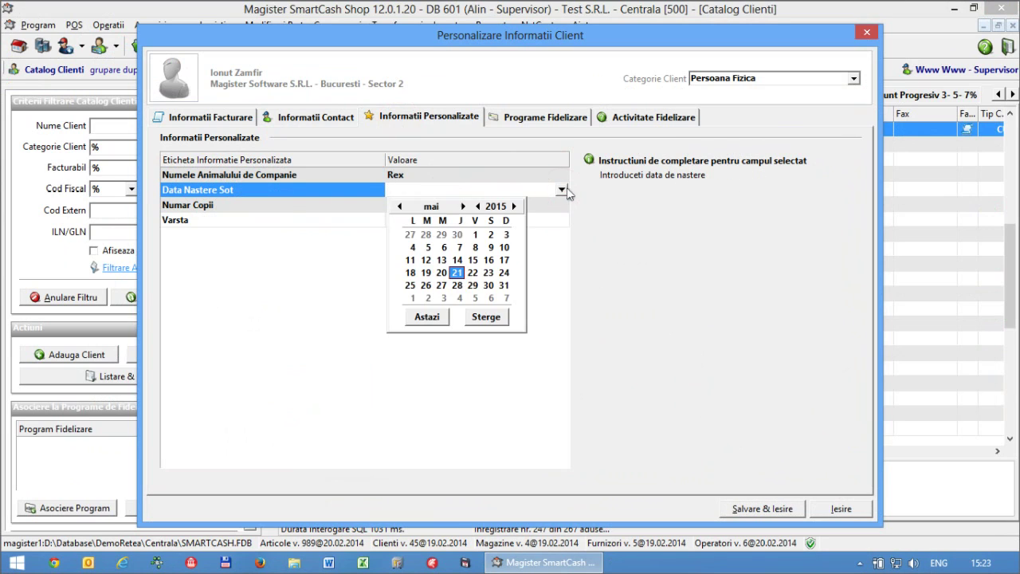
click(477, 206)
click(477, 206)
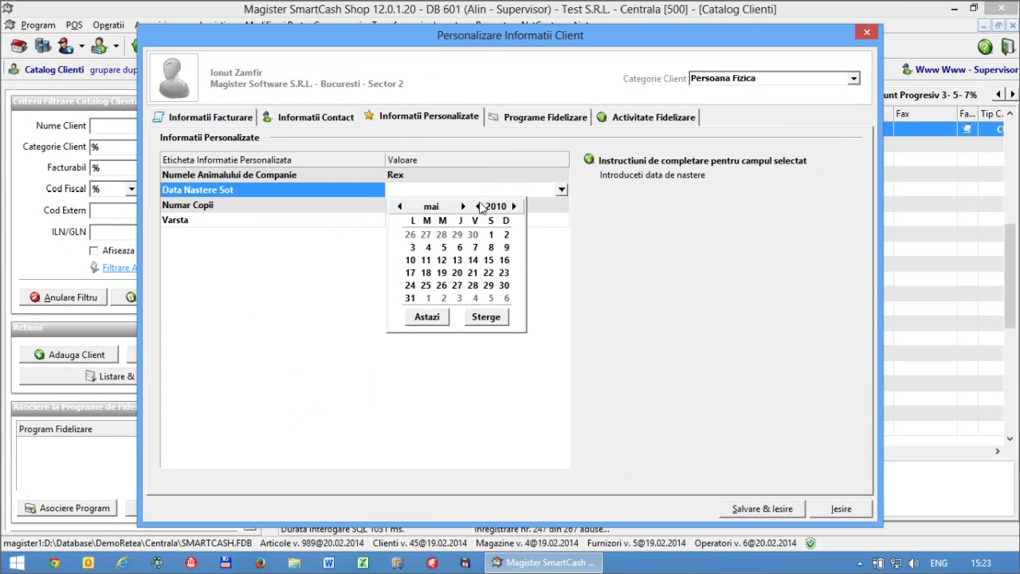
click(478, 206)
click(412, 248)
click(458, 207)
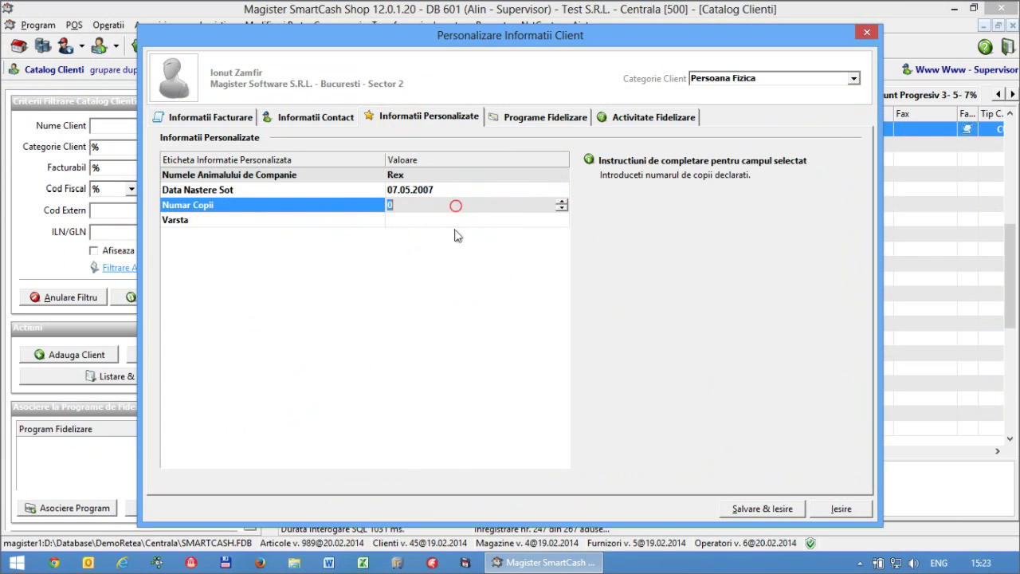
text(2)
click(433, 220)
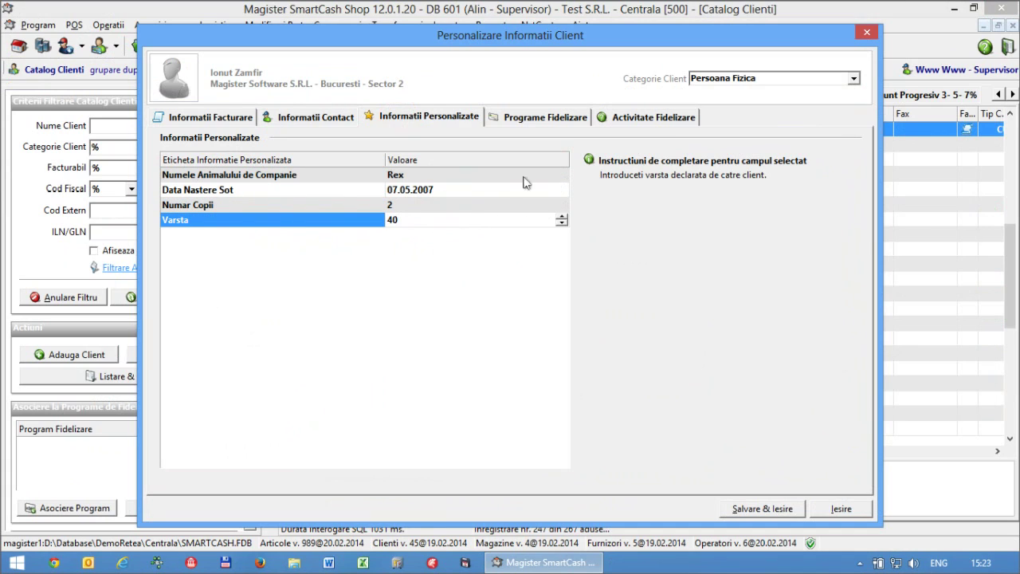
click(446, 213)
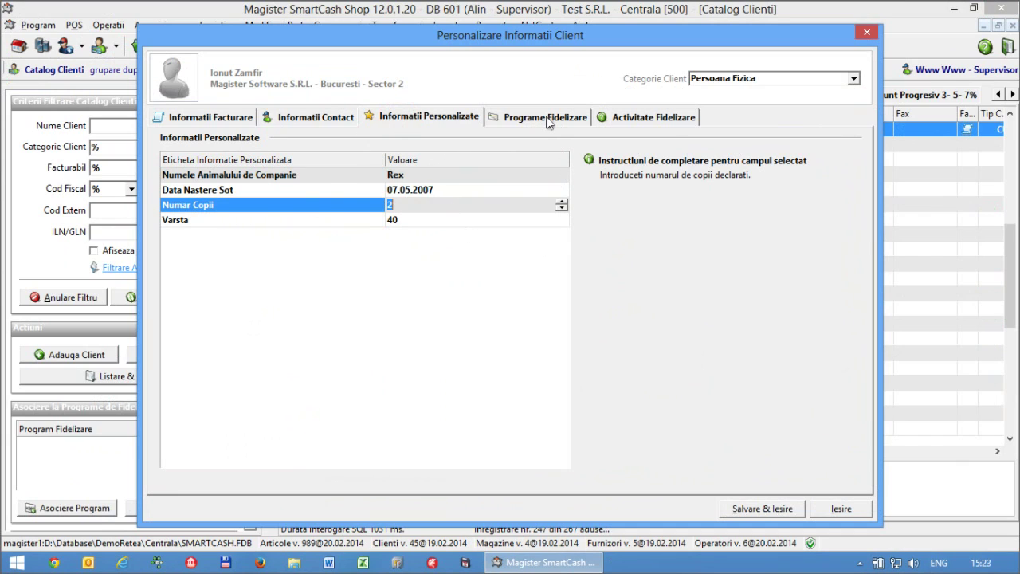
- Save the Magister Software S.R.L. record and check its custom values (age 40, 2 children, Rex) in the catalog
click(752, 510)
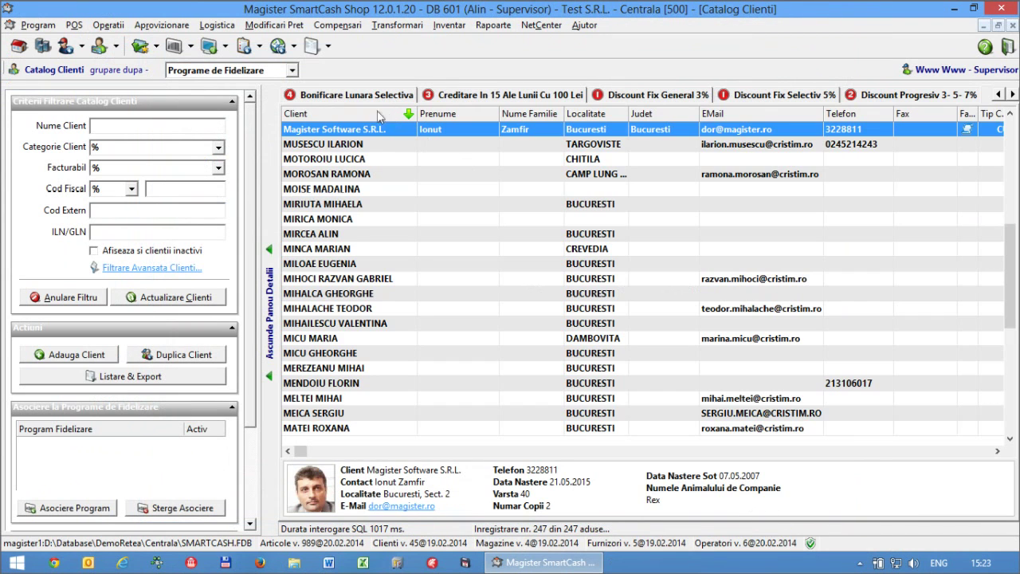
click(879, 452)
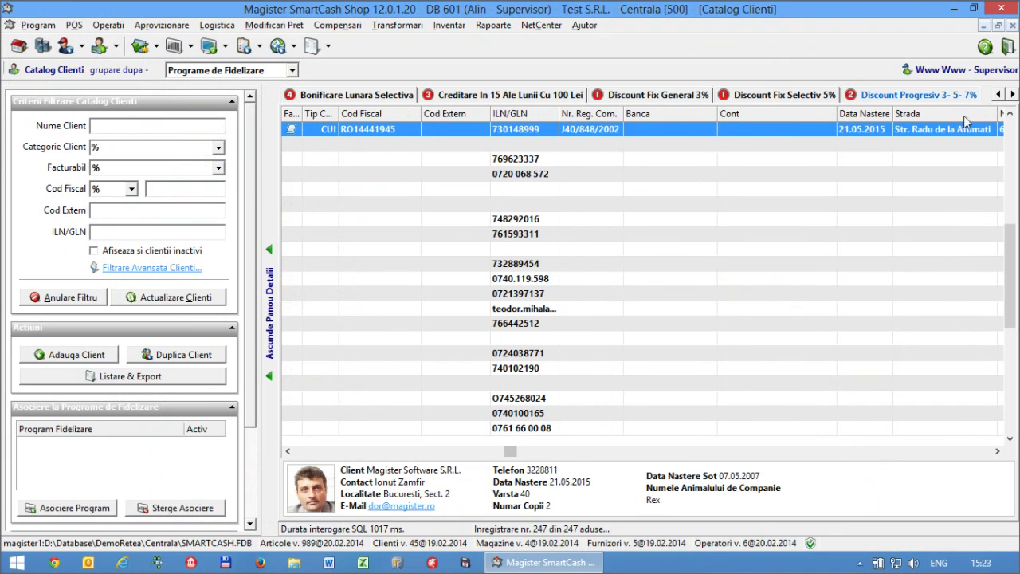
click(965, 452)
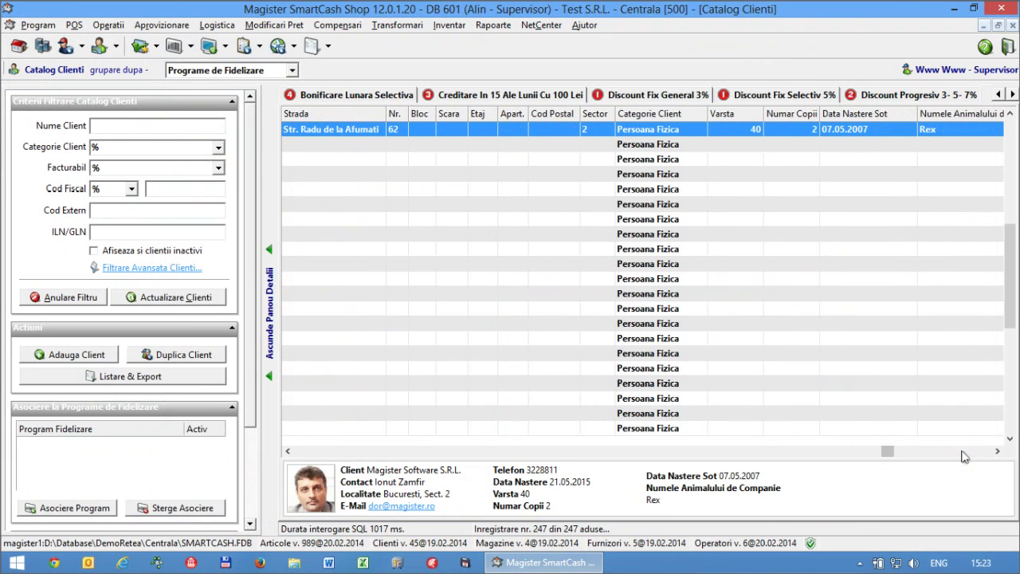
click(965, 454)
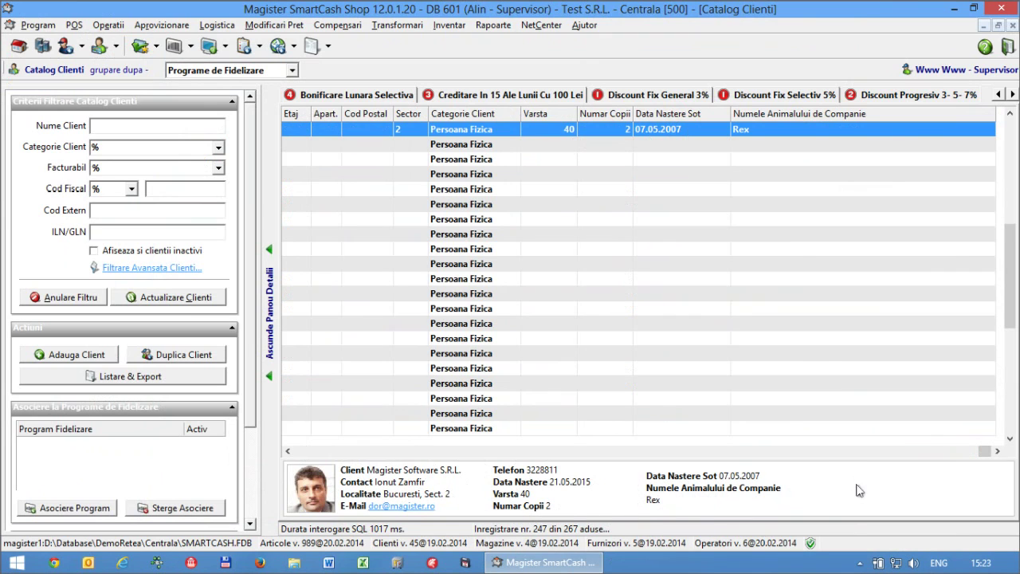
click(334, 151)
click(333, 130)
- Reopen Magister Software S.R.L.'s details and review its custom fields, loyalty programs and loyalty activity
double_click(316, 498)
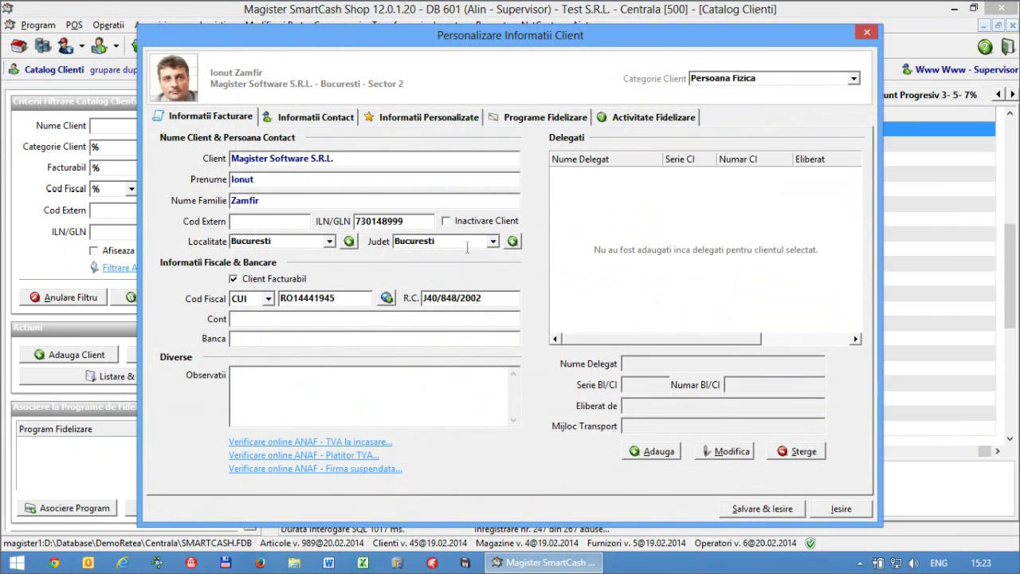
click(414, 117)
click(344, 124)
click(405, 120)
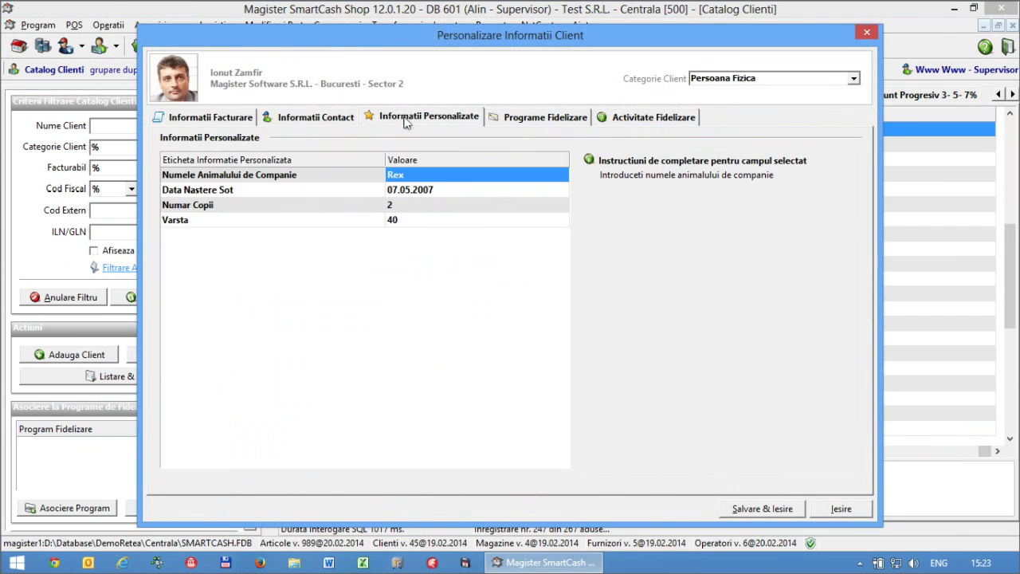
click(563, 117)
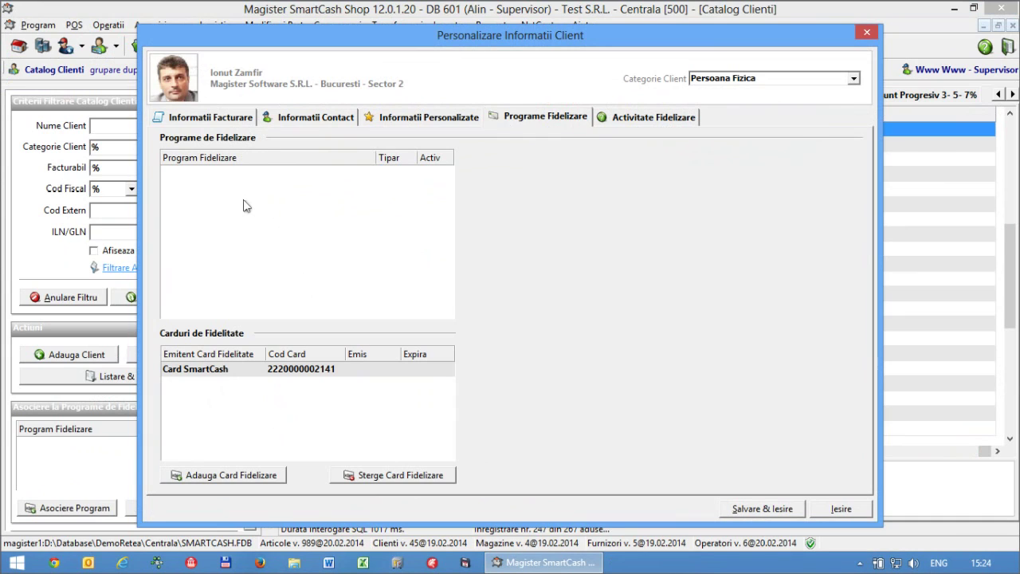
click(642, 119)
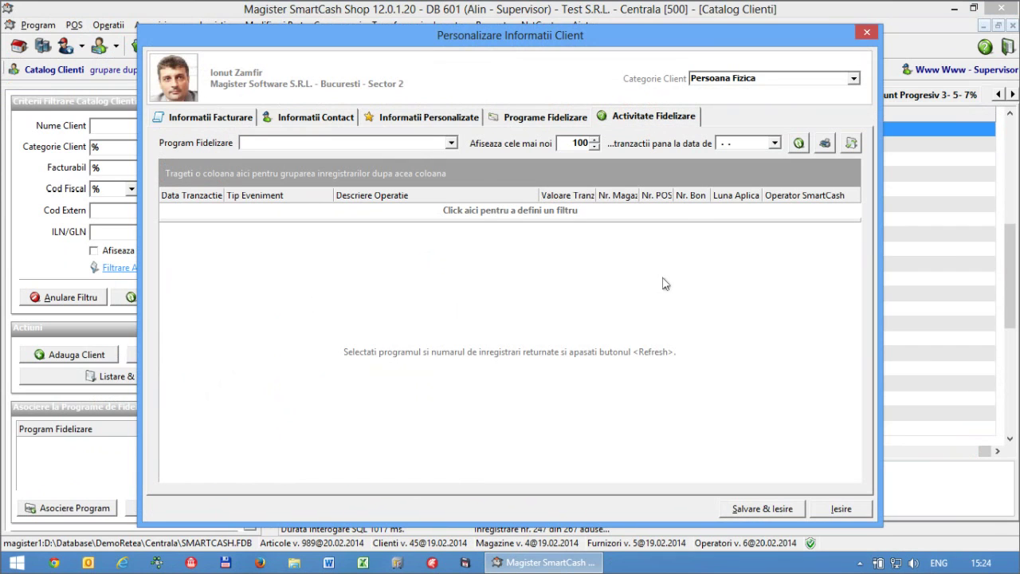